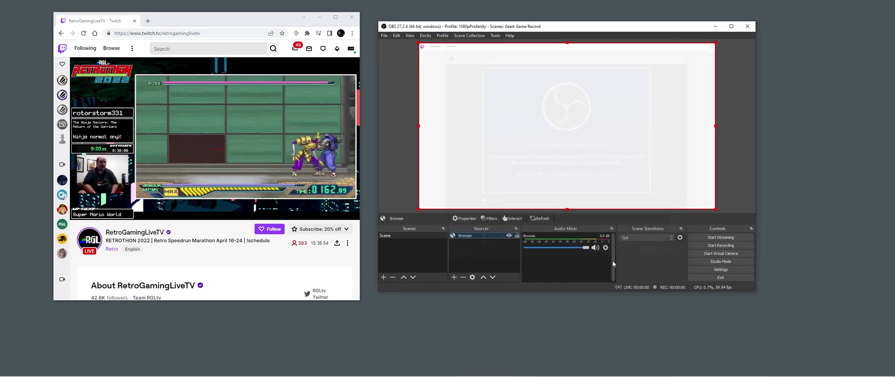
Check the Browser source's live content in its interaction window and close that window
{"action": "left_click", "coordinate": [515, 219]}
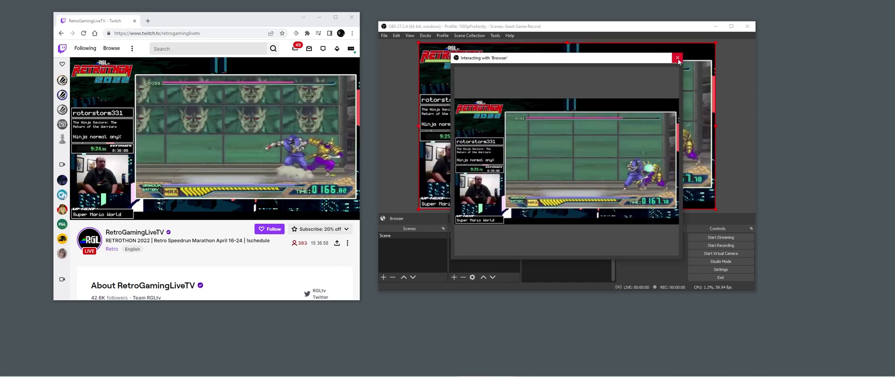
{"action": "left_click", "coordinate": [677, 58]}
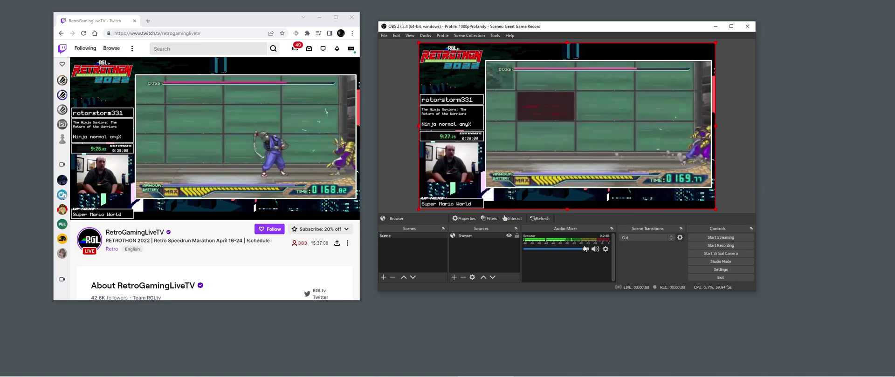
Rename the Browser source as Twitch
{"action": "right_click", "coordinate": [466, 235]}
{"action": "left_click", "coordinate": [480, 95]}
{"action": "type", "text": "Twitch"}
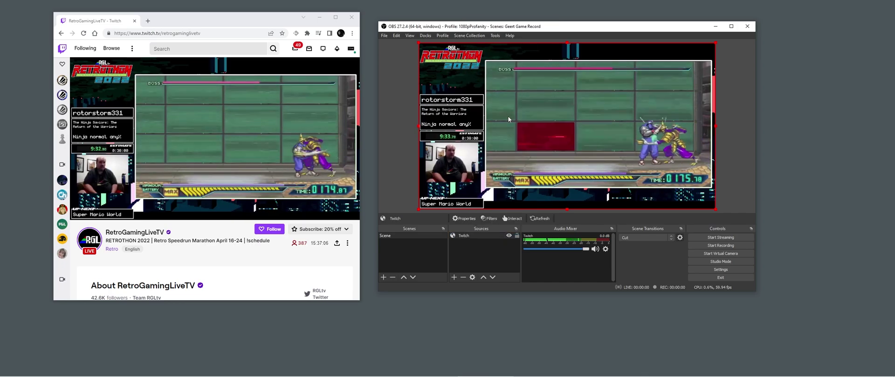
{"action": "left_click", "coordinate": [490, 253]}
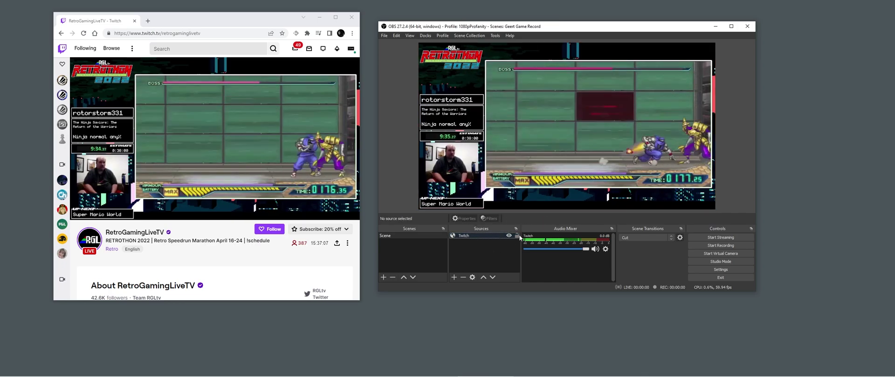
Open the Twitch source's filters and add a Render Delay effect filter named Render Delay 1 with a 500 ms delay
{"action": "right_click", "coordinate": [475, 235]}
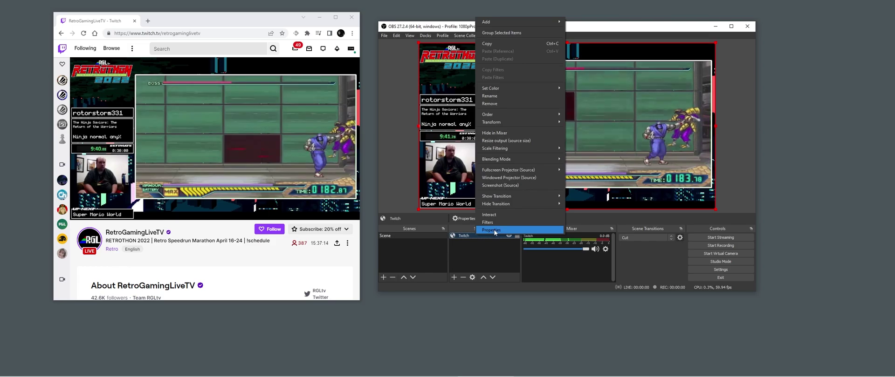
{"action": "left_click", "coordinate": [496, 224]}
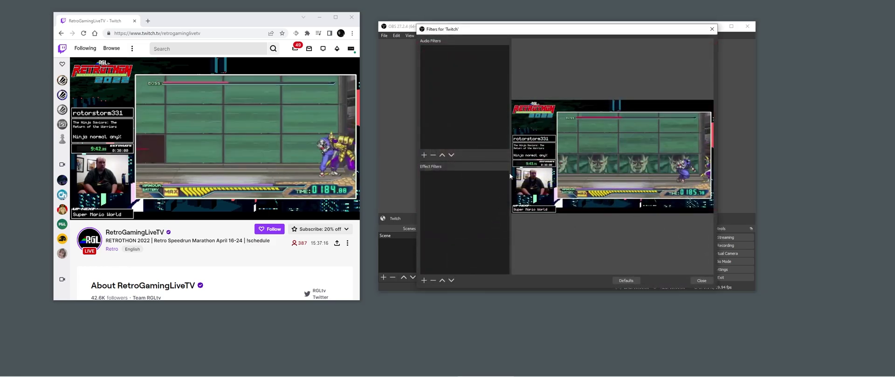
{"action": "left_click", "coordinate": [424, 279]}
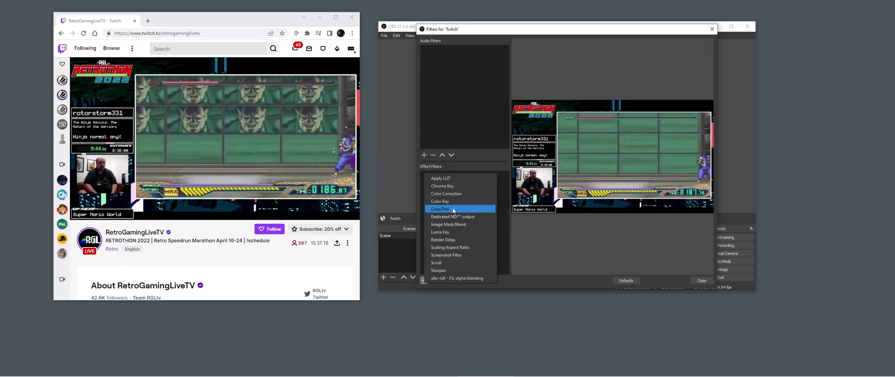
{"action": "left_click", "coordinate": [454, 240]}
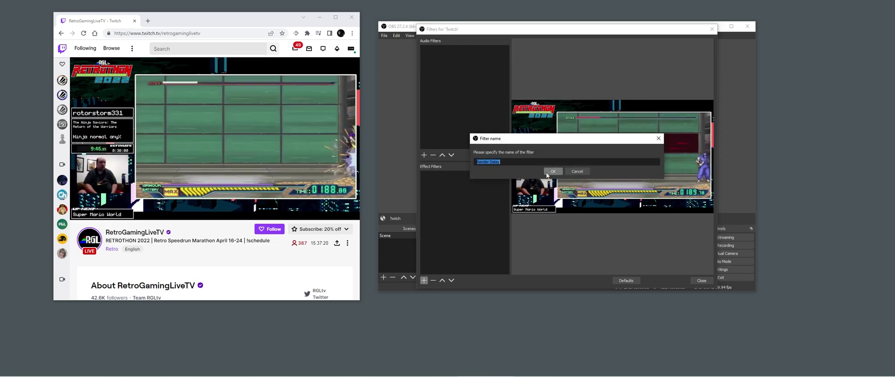
{"action": "left_click", "coordinate": [552, 172]}
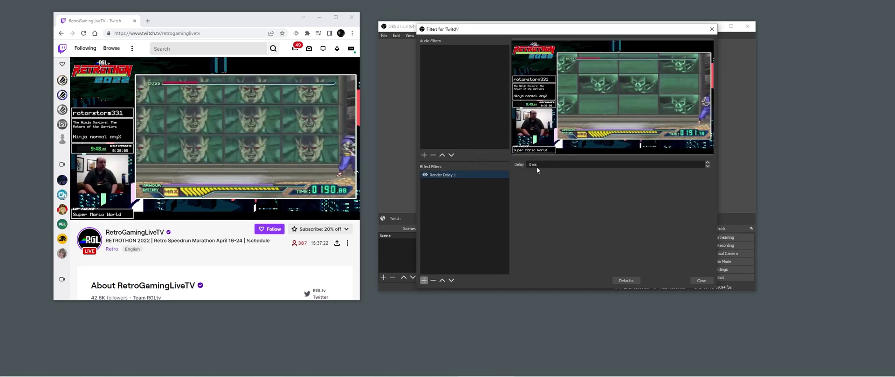
{"action": "type", "text": "500"}
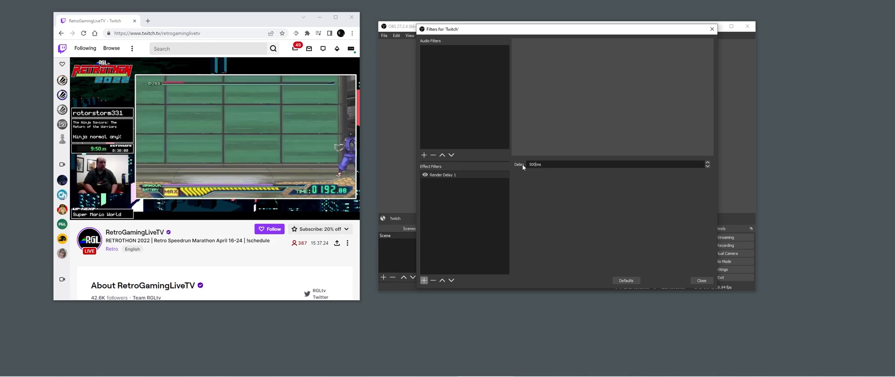
{"action": "left_click", "coordinate": [444, 242]}
Add a second Render Delay effect filter named Render Delay 2 and set its delay to 500 ms
{"action": "left_click", "coordinate": [426, 280]}
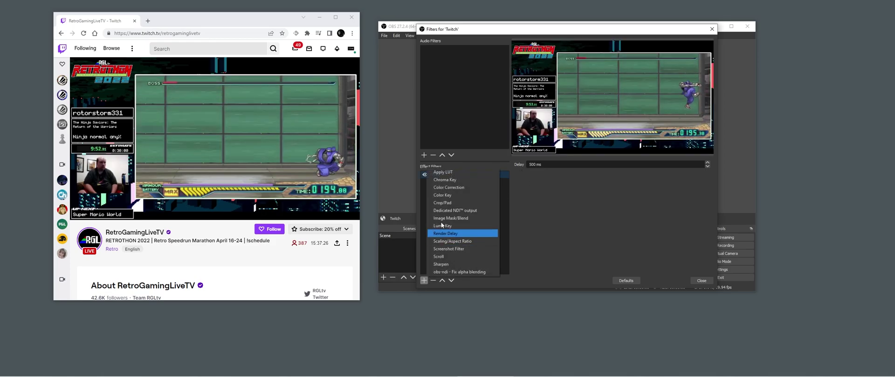
{"action": "left_click", "coordinate": [454, 239]}
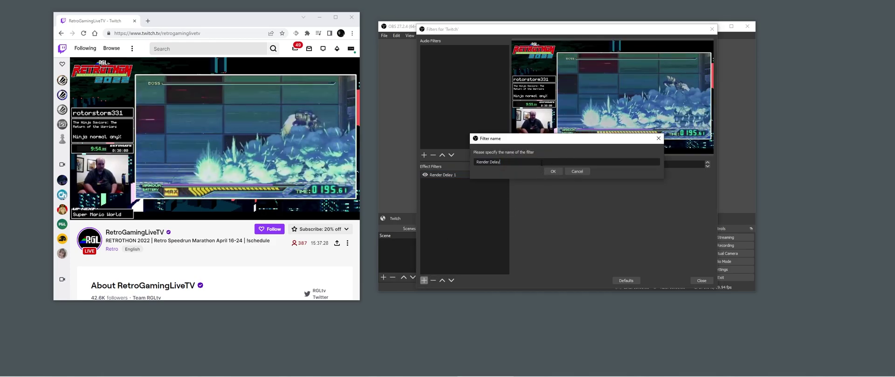
{"action": "left_click", "coordinate": [551, 171]}
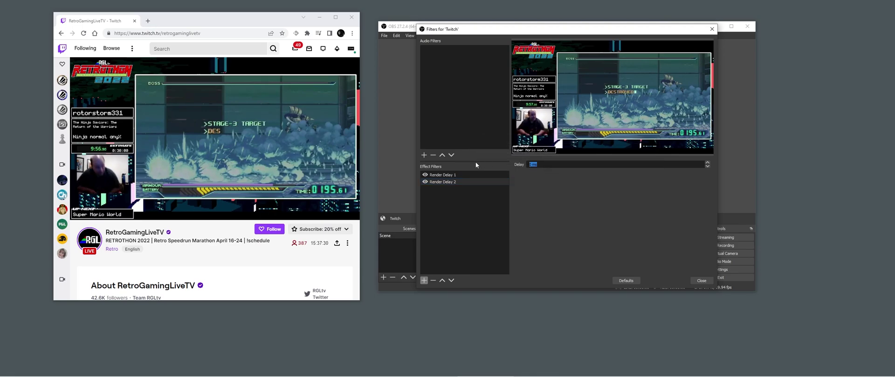
{"action": "type", "text": "500"}
Add a third Render Delay effect filter named Render Delay 3 and set its delay to 500 ms
{"action": "left_click", "coordinate": [424, 281]}
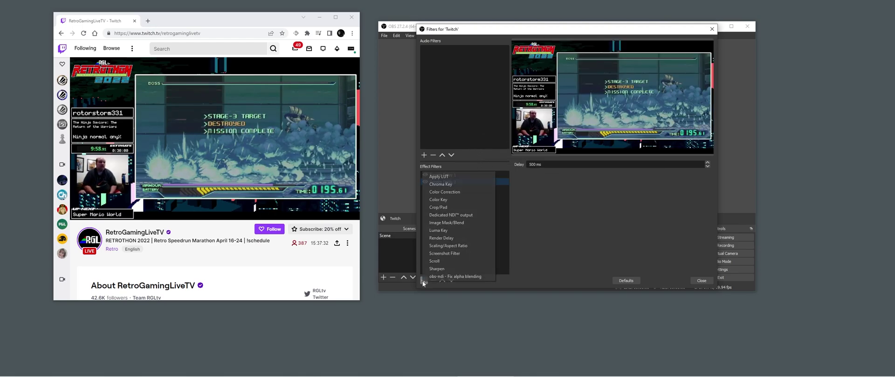
{"action": "left_click", "coordinate": [450, 239]}
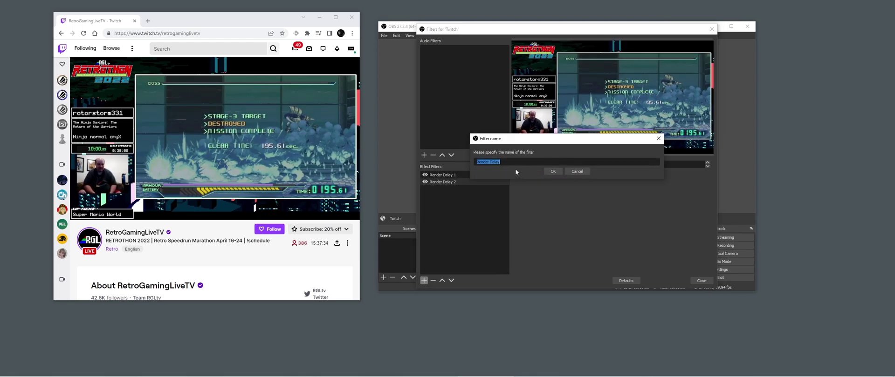
{"action": "left_click", "coordinate": [553, 172]}
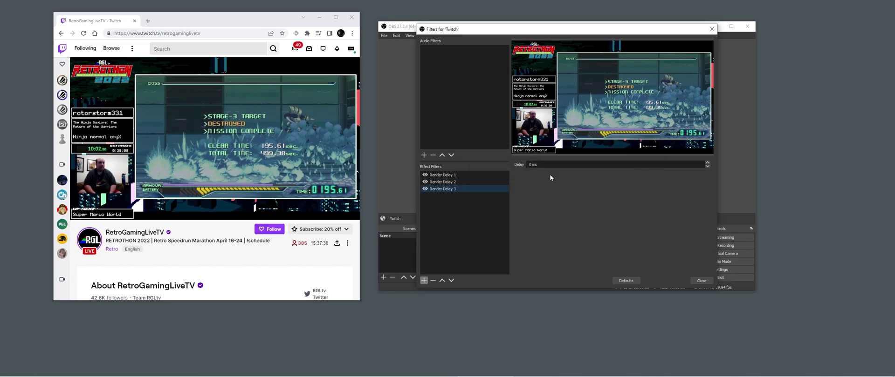
{"action": "type", "text": "500"}
{"action": "left_click", "coordinate": [473, 228]}
Add a fourth Render Delay effect filter named Render Delay 4 and set its delay to 500 ms
{"action": "left_click", "coordinate": [424, 281]}
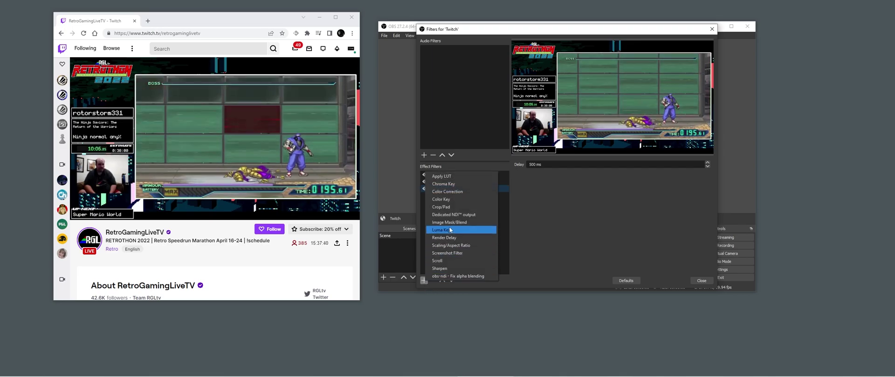
{"action": "left_click", "coordinate": [454, 239]}
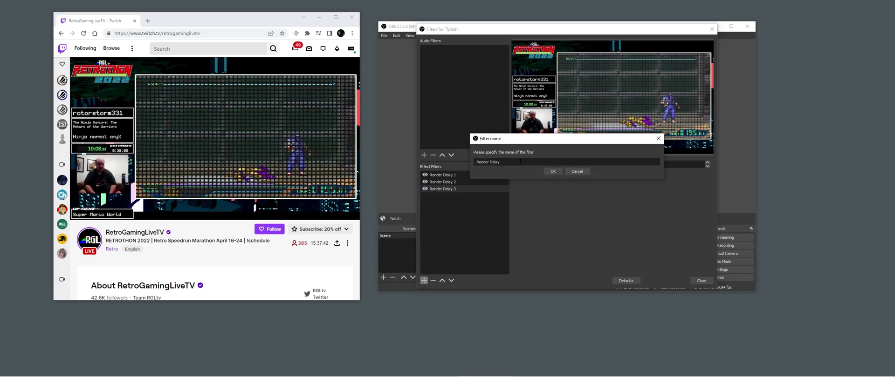
{"action": "left_click", "coordinate": [517, 163]}
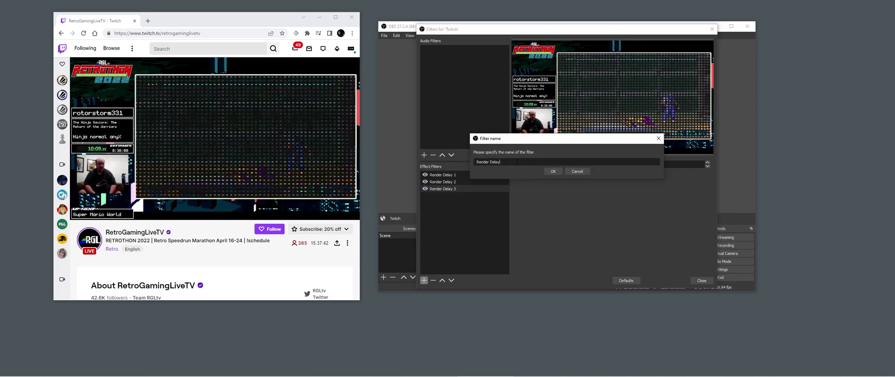
{"action": "left_click", "coordinate": [557, 173]}
{"action": "type", "text": "500 ms"}
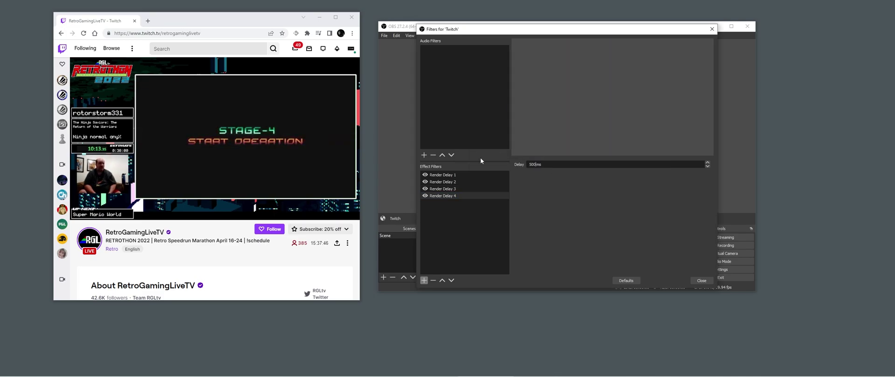
{"action": "left_click", "coordinate": [464, 230]}
Add a fifth Render Delay effect filter named Render Delay 5 and set its delay to 500 ms
{"action": "left_click", "coordinate": [424, 281]}
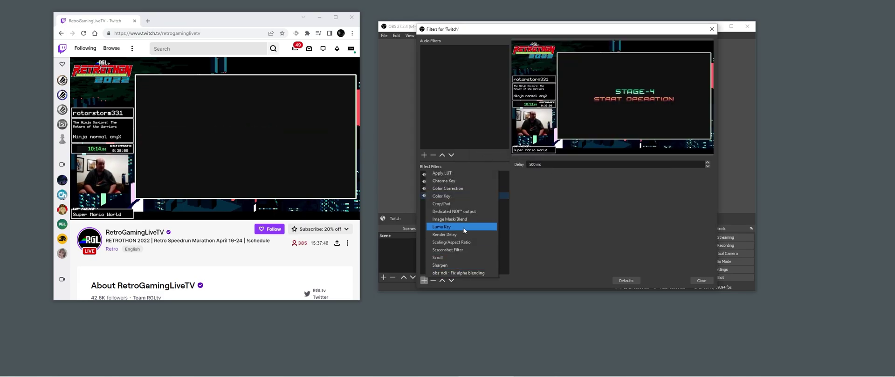
{"action": "left_click", "coordinate": [459, 235]}
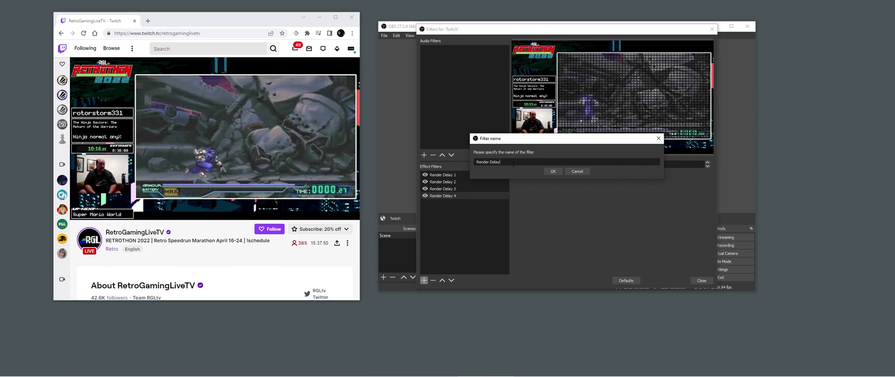
{"action": "type", "text": "5"}
{"action": "key", "text": "Return"}
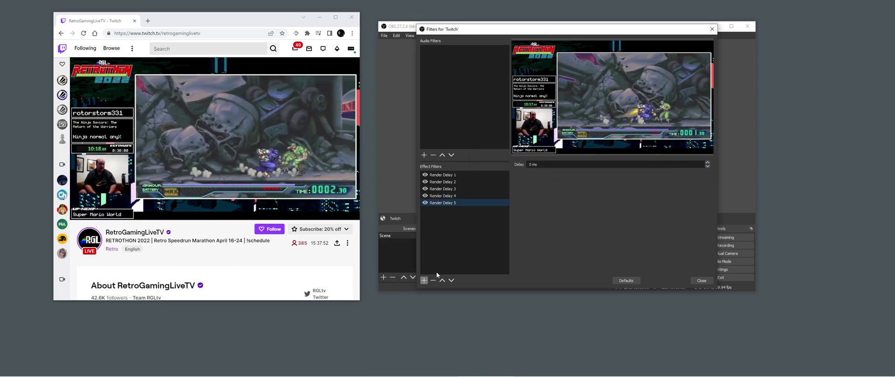
{"action": "left_click", "coordinate": [529, 165]}
{"action": "type", "text": "500"}
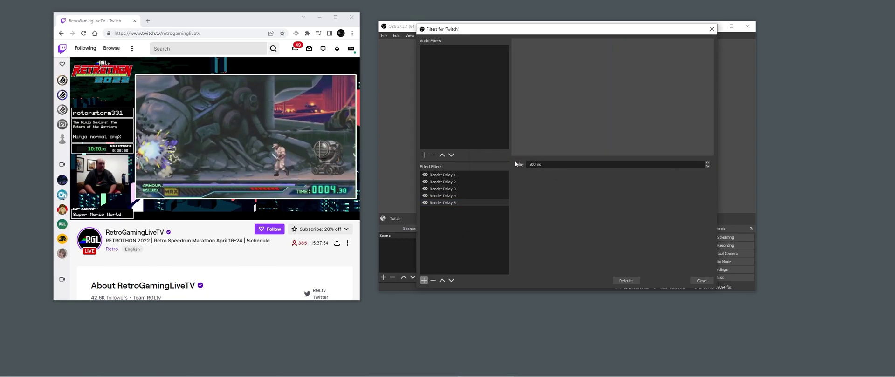
Add a sixth Render Delay effect filter named Render Delay 6 and set its delay to 500 ms
{"action": "left_click", "coordinate": [424, 280]}
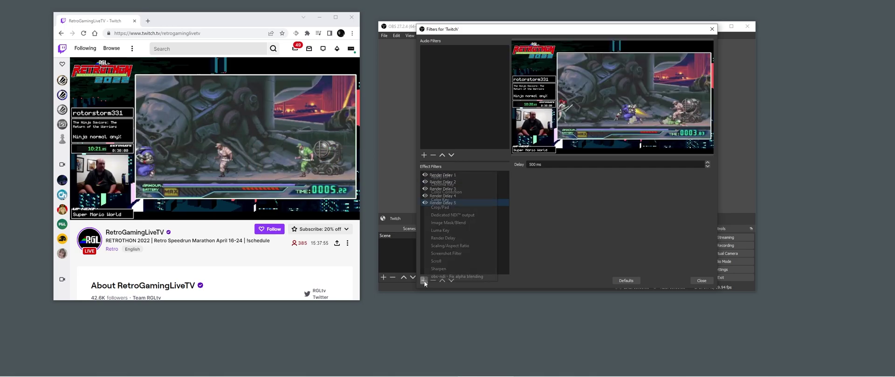
{"action": "left_click", "coordinate": [442, 238]}
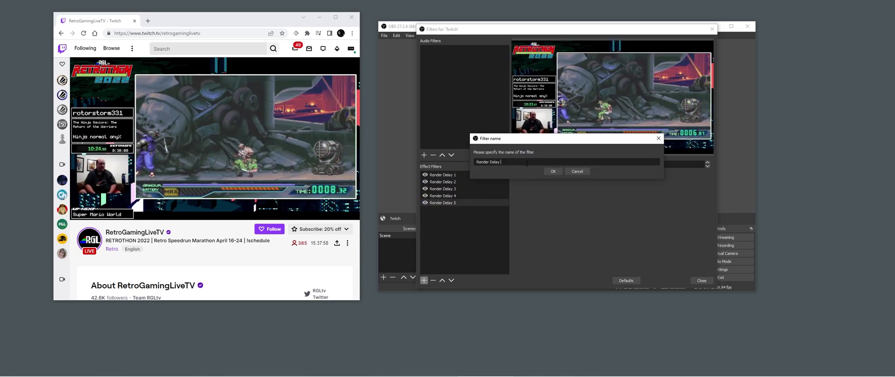
{"action": "left_click", "coordinate": [549, 172]}
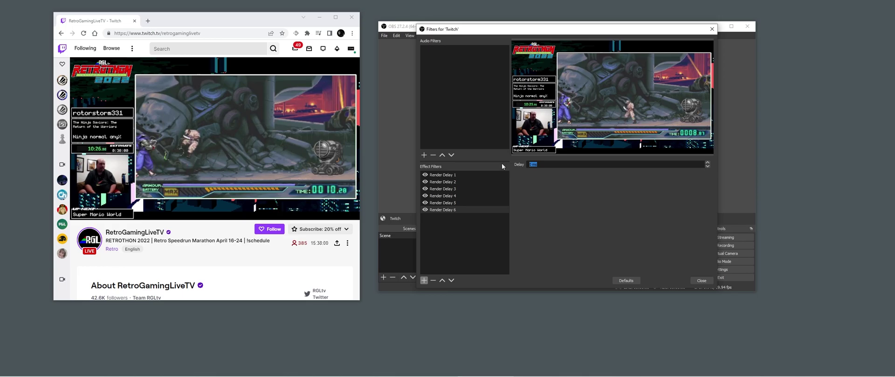
{"action": "type", "text": "500"}
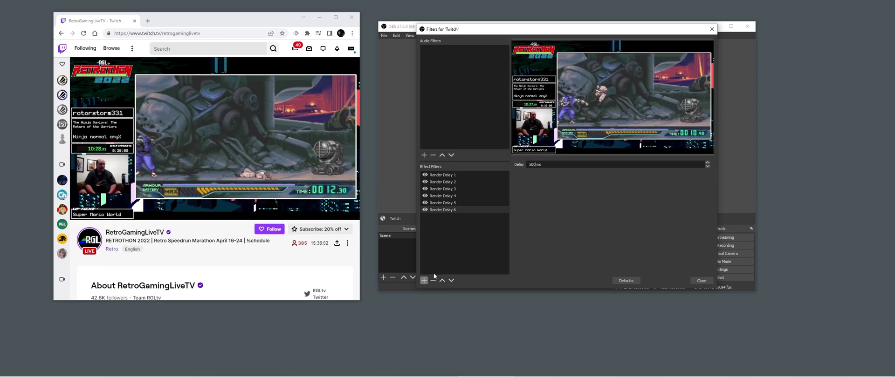
Add a seventh Render Delay effect filter named Render Delay 7 and set its delay to 500 ms
{"action": "left_click", "coordinate": [423, 281]}
{"action": "left_click", "coordinate": [449, 238]}
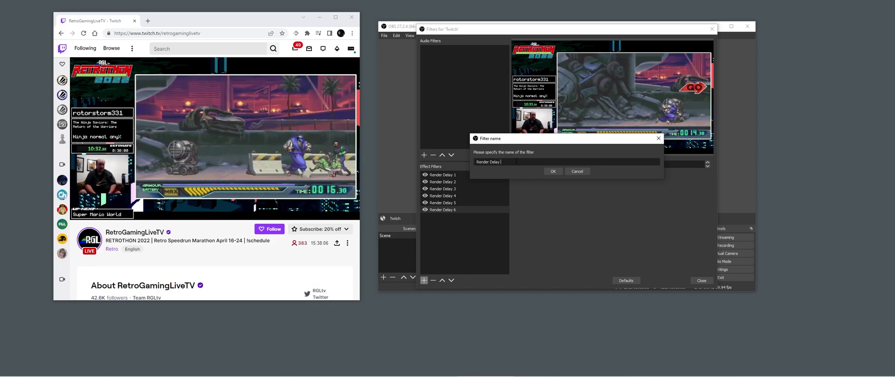
{"action": "left_click", "coordinate": [548, 171]}
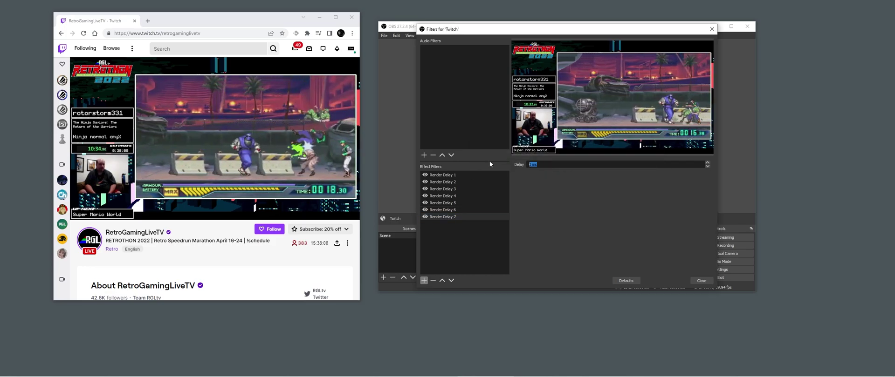
{"action": "type", "text": "500"}
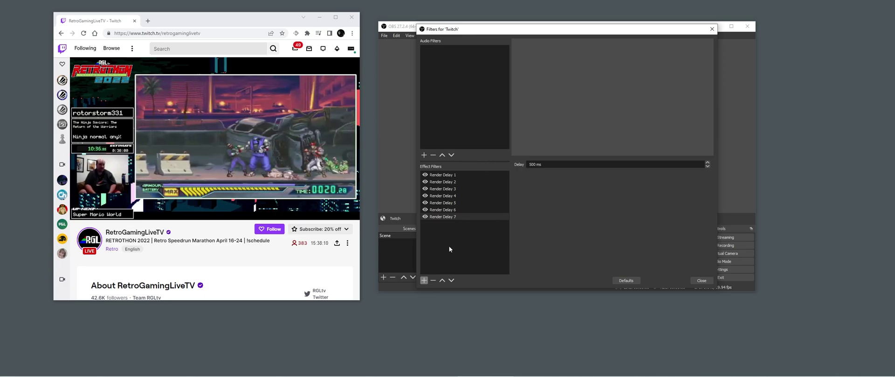
Add an eighth Render Delay effect filter named Render Delay 8 and set its delay to 500 ms
{"action": "left_click", "coordinate": [424, 281]}
{"action": "left_click", "coordinate": [443, 237]}
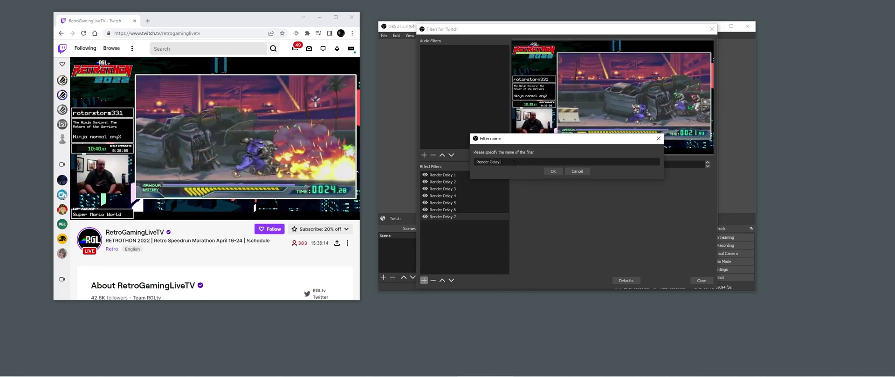
{"action": "left_click", "coordinate": [548, 172]}
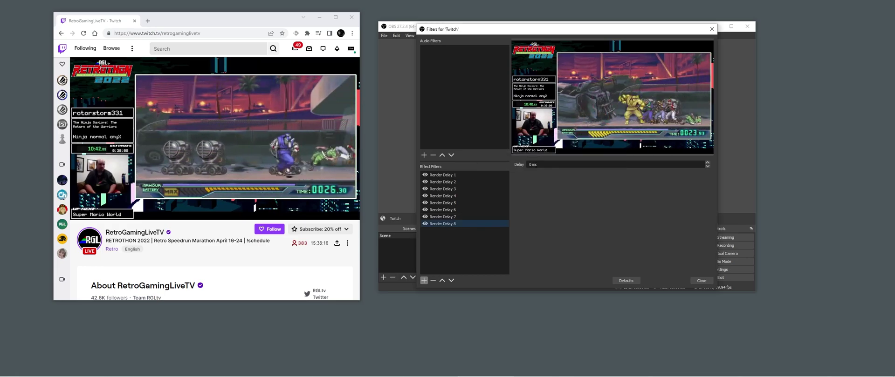
{"action": "type", "text": "500"}
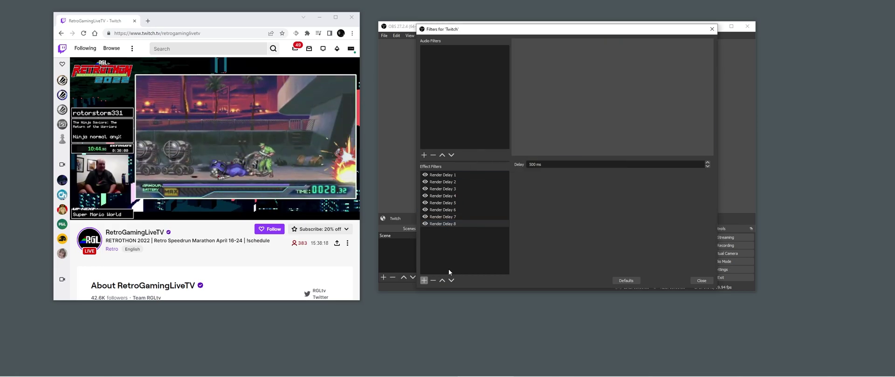
Add a ninth Render Delay effect filter named Render Delay 9 and set its delay to 500 ms
{"action": "left_click", "coordinate": [424, 281]}
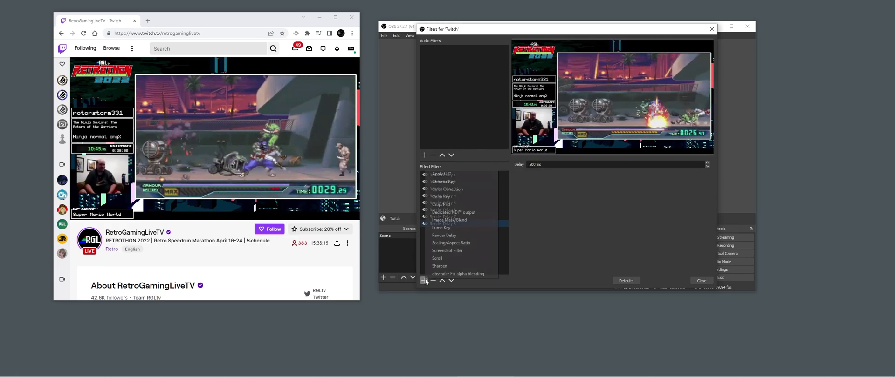
{"action": "left_click", "coordinate": [455, 236]}
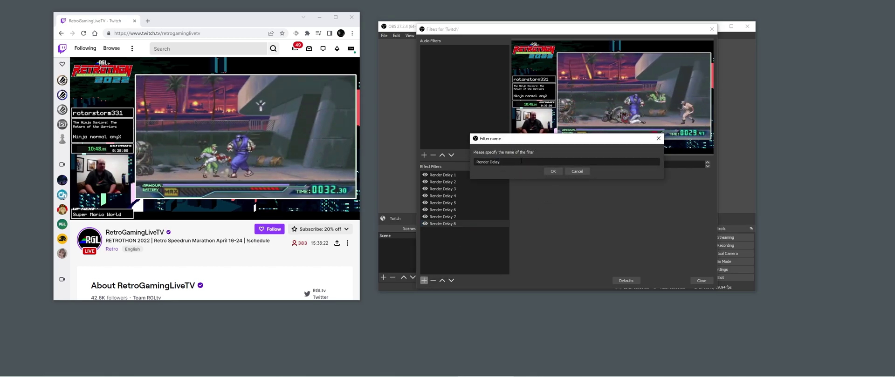
{"action": "left_click", "coordinate": [553, 171]}
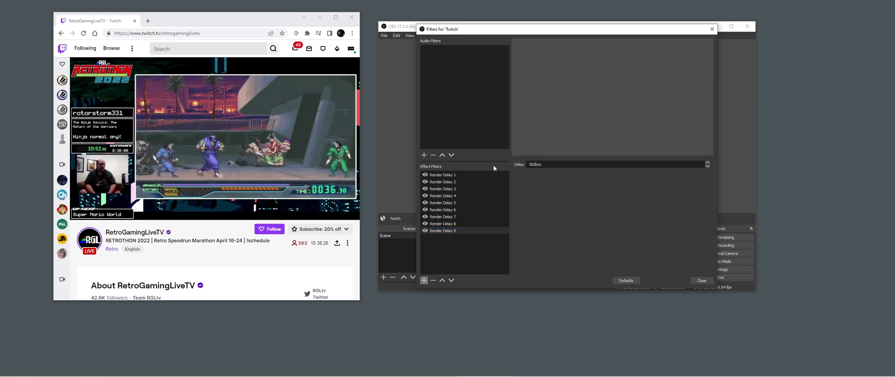
Add a tenth Render Delay effect filter named Render Delay 10 with a 500 ms delay and close the filters window
{"action": "left_click", "coordinate": [424, 281]}
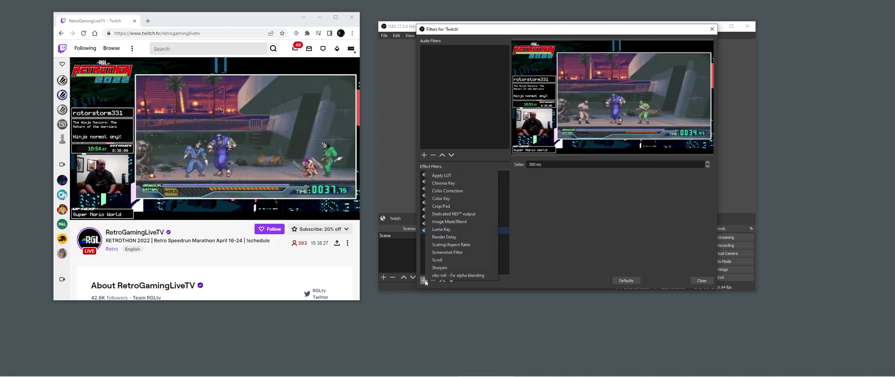
{"action": "left_click", "coordinate": [444, 237]}
{"action": "type", "text": "10"}
{"action": "left_click", "coordinate": [547, 172]}
{"action": "left_click", "coordinate": [543, 164]}
{"action": "type", "text": "500"}
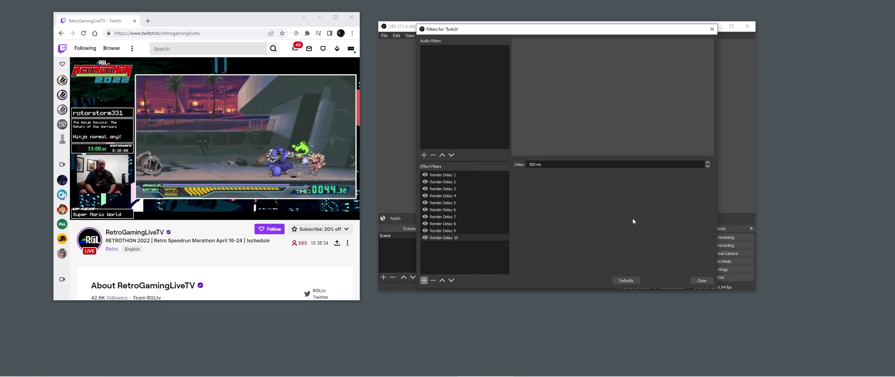
{"action": "left_click", "coordinate": [702, 281]}
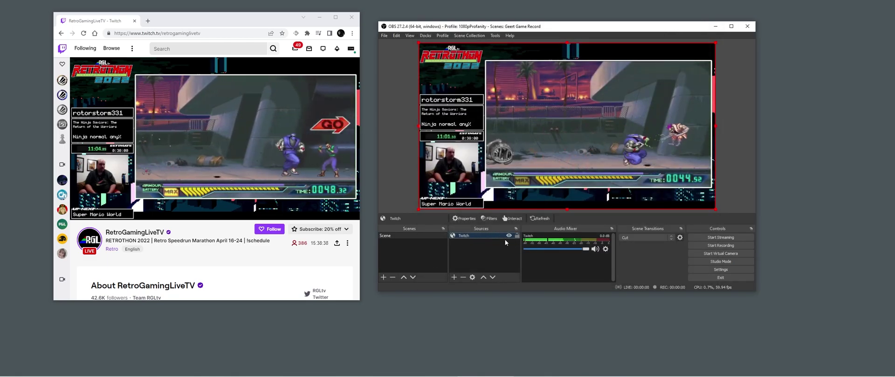
Set the Twitch source's audio sync offset to 4500 ms in its advanced audio properties
{"action": "left_click", "coordinate": [605, 249]}
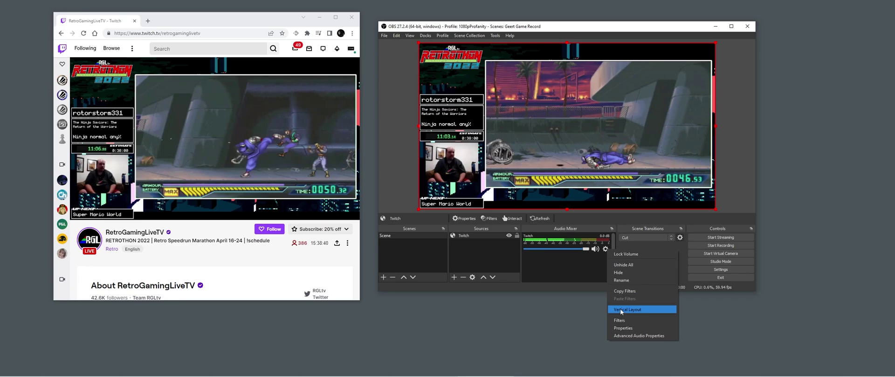
{"action": "left_click", "coordinate": [632, 336]}
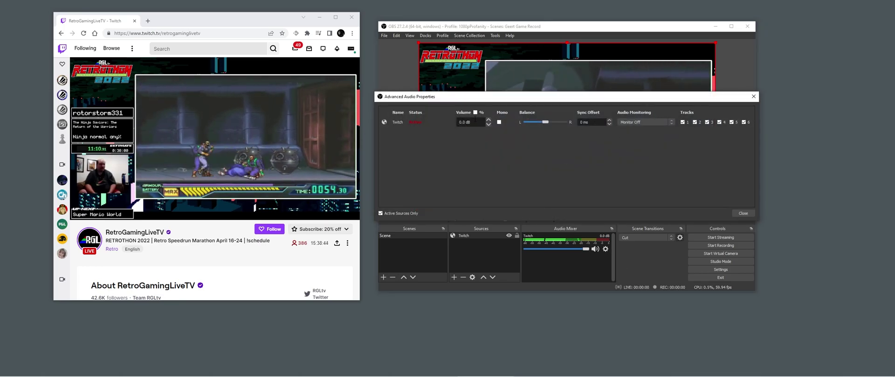
{"action": "type", "text": "4500"}
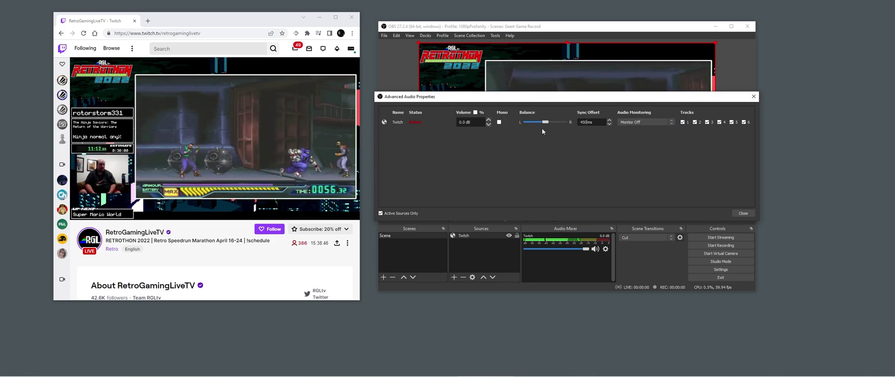
{"action": "left_click", "coordinate": [752, 214]}
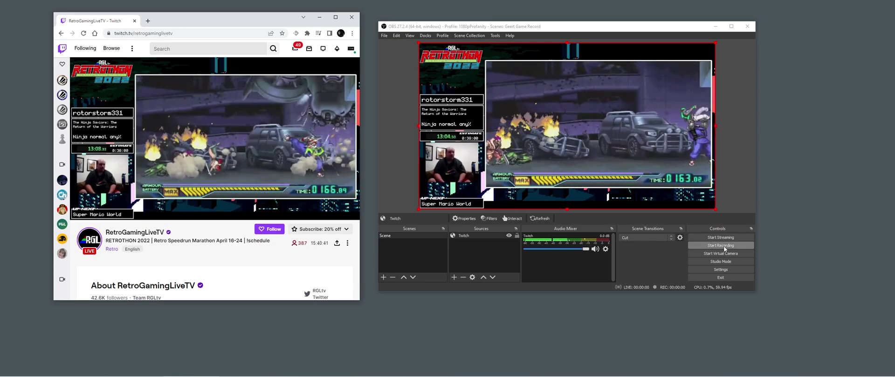
Record a test clip of about one minute in OBS, unmuting the Twitch player in the browser during the recording
{"action": "left_click", "coordinate": [723, 246]}
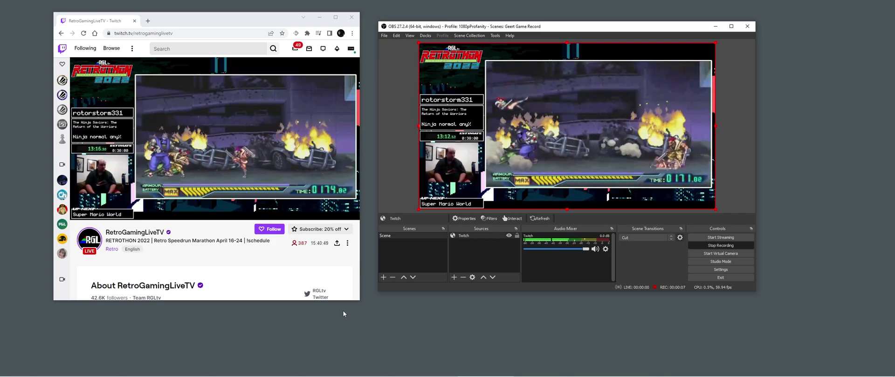
{"action": "left_click", "coordinate": [89, 214]}
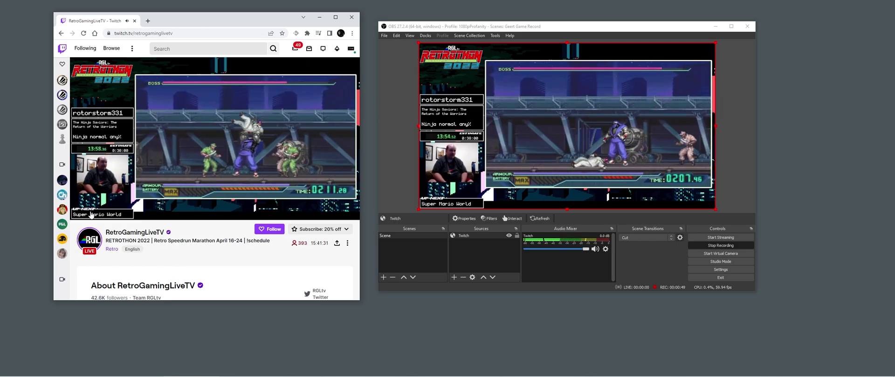
{"action": "mouse_move", "coordinate": [91, 213]}
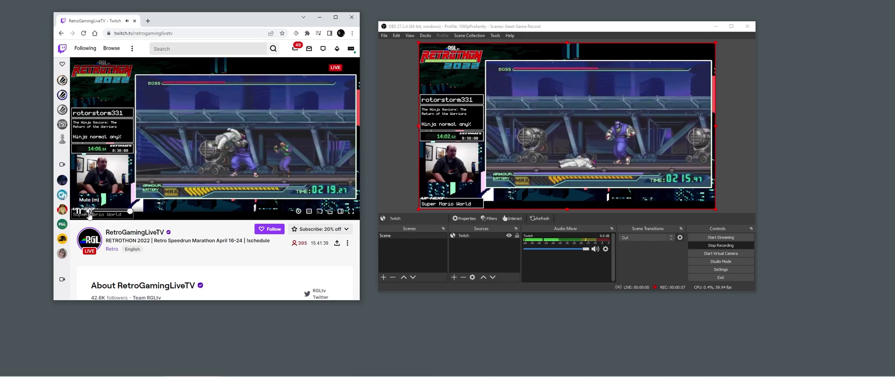
{"action": "left_click", "coordinate": [716, 246]}
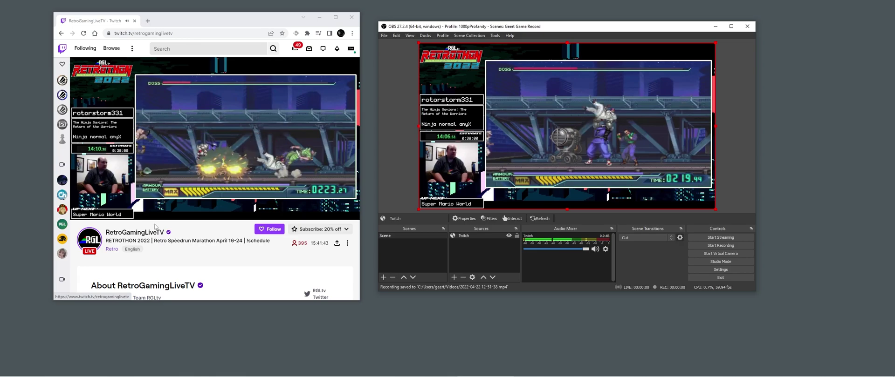
{"action": "mouse_move", "coordinate": [92, 214]}
{"action": "left_click", "coordinate": [304, 155]}
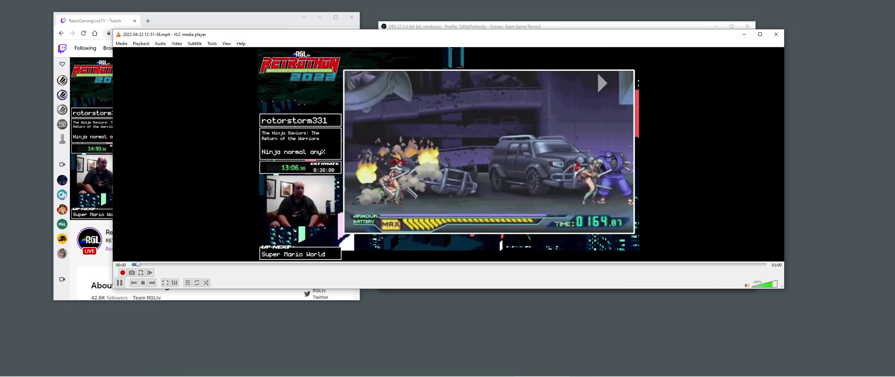
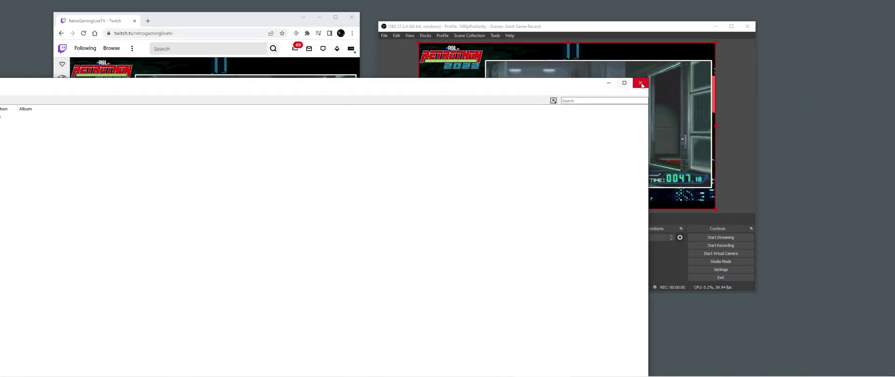
{"action": "left_click", "coordinate": [627, 85]}
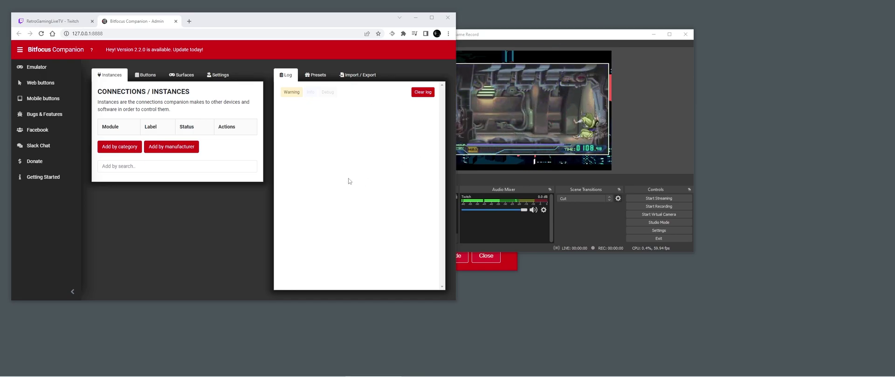
In Bitfocus Companion, search for obs, add an OBS connection, and enter 127.0.0.1 as its target IP
{"action": "left_click", "coordinate": [165, 166]}
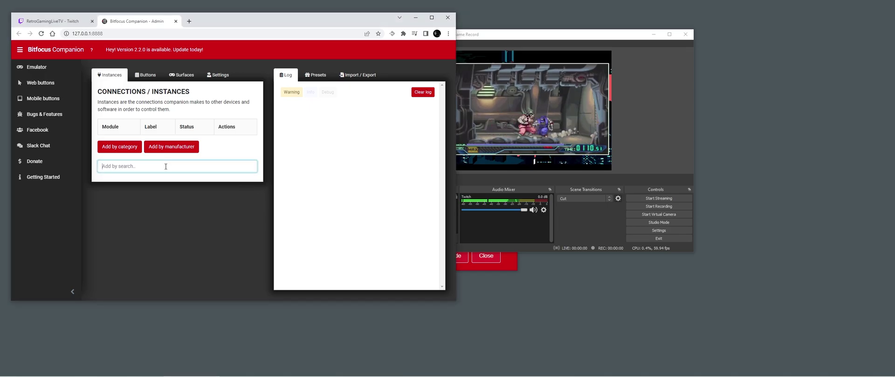
{"action": "type", "text": "obs"}
{"action": "left_click_drag", "start_coordinate": [176, 187], "coordinate": [103, 185]}
{"action": "left_click", "coordinate": [103, 185]}
{"action": "left_click", "coordinate": [152, 144]}
{"action": "type", "text": "127.0.0.1"}
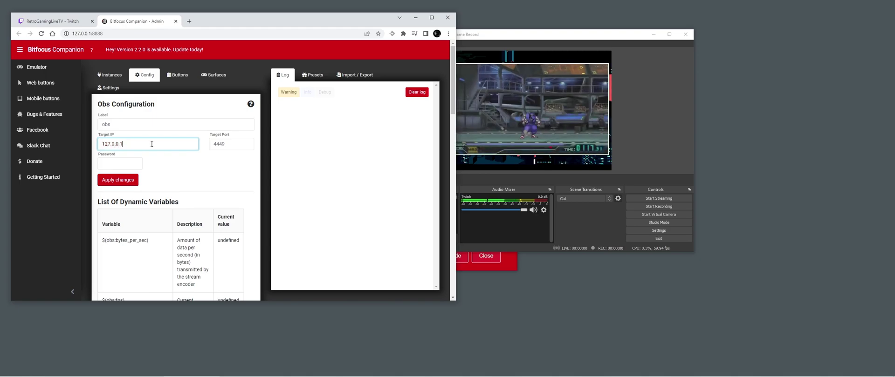
Switch to OBS and set the WebSockets server port to 4449
{"action": "left_click", "coordinate": [525, 40]}
{"action": "left_click", "coordinate": [433, 43]}
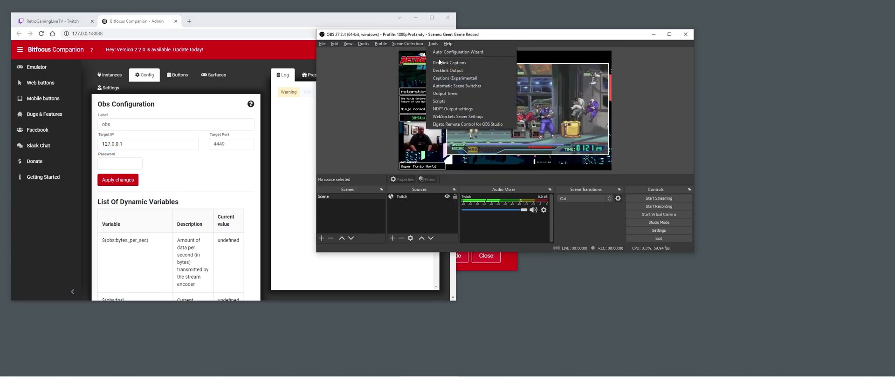
{"action": "left_click", "coordinate": [473, 117]}
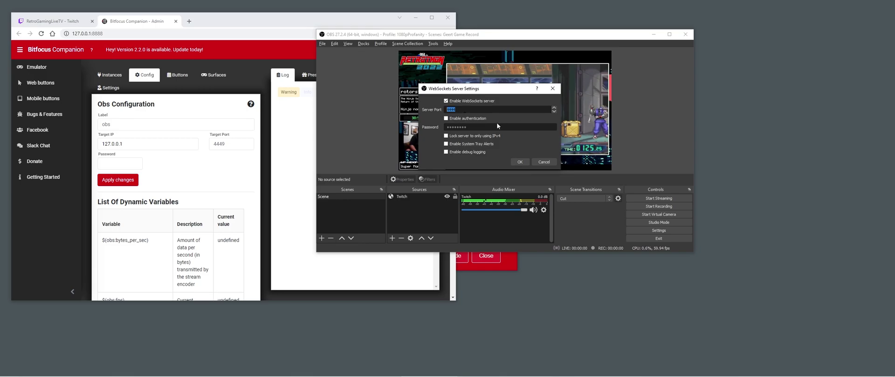
{"action": "type", "text": "4449"}
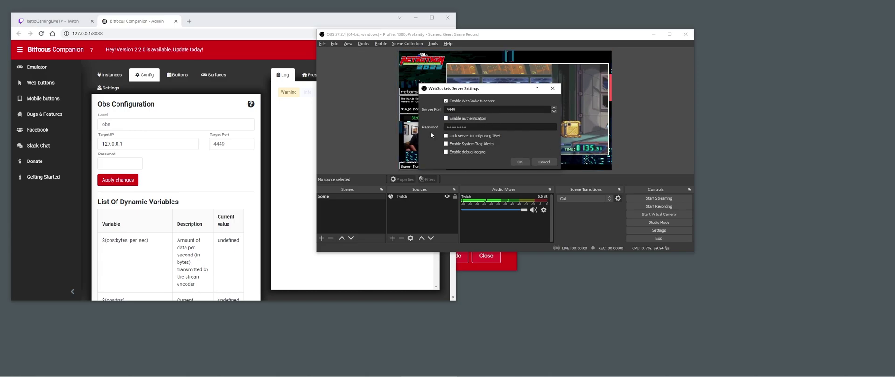
{"action": "left_click", "coordinate": [523, 162]}
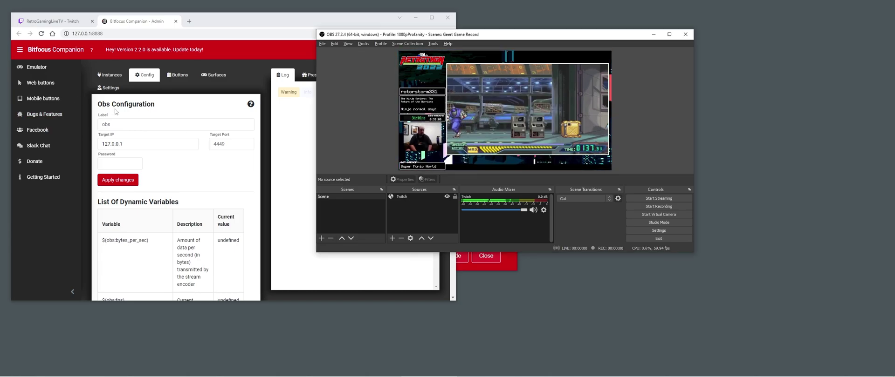
Edit the OBS connection in Companion, apply 127.0.0.1 as its target IP, and check its status in the connections list
{"action": "left_click", "coordinate": [123, 78]}
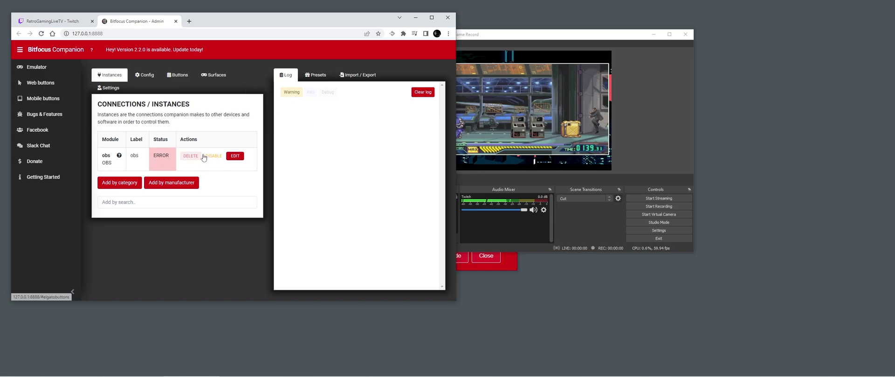
{"action": "left_click", "coordinate": [235, 156]}
{"action": "left_click", "coordinate": [142, 144]}
{"action": "type", "text": "127"}
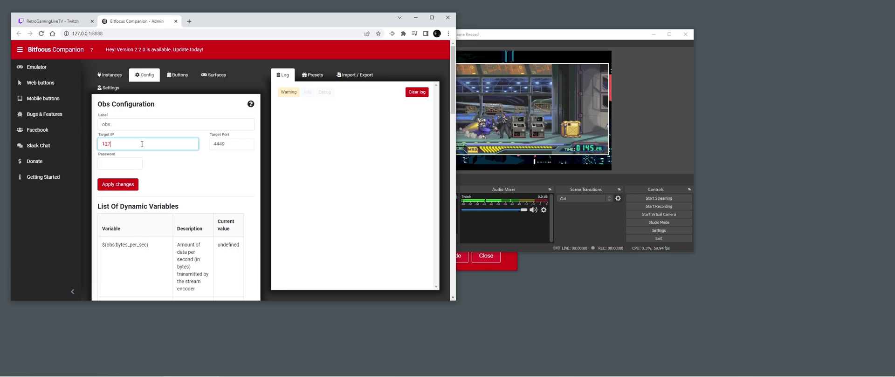
{"action": "type", "text": ".0"}
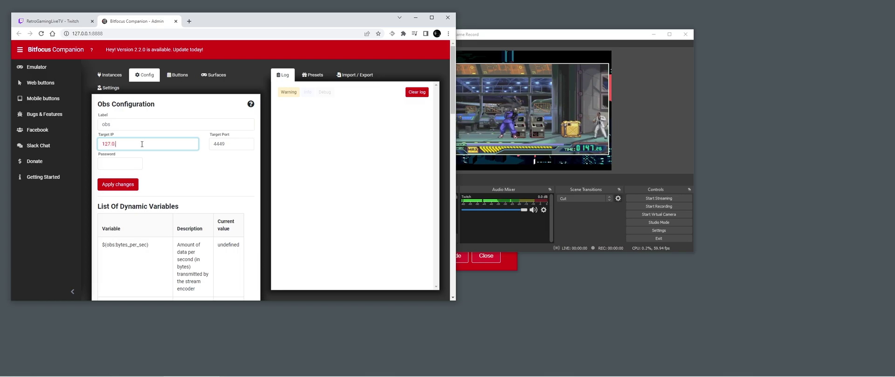
{"action": "type", "text": ".0.1"}
{"action": "left_click", "coordinate": [124, 185]}
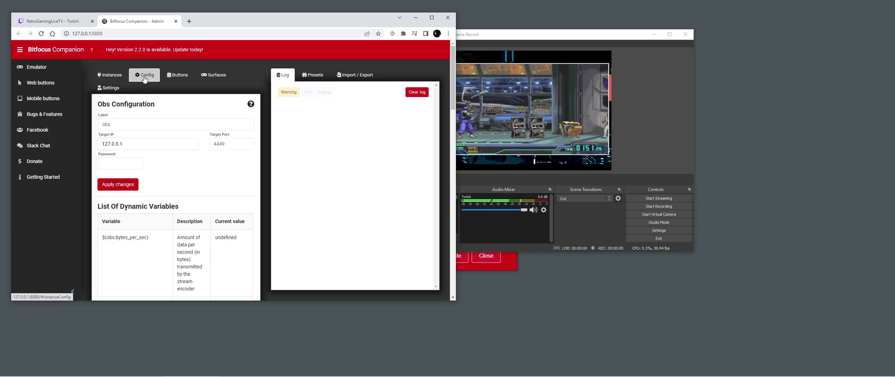
{"action": "left_click", "coordinate": [108, 75]}
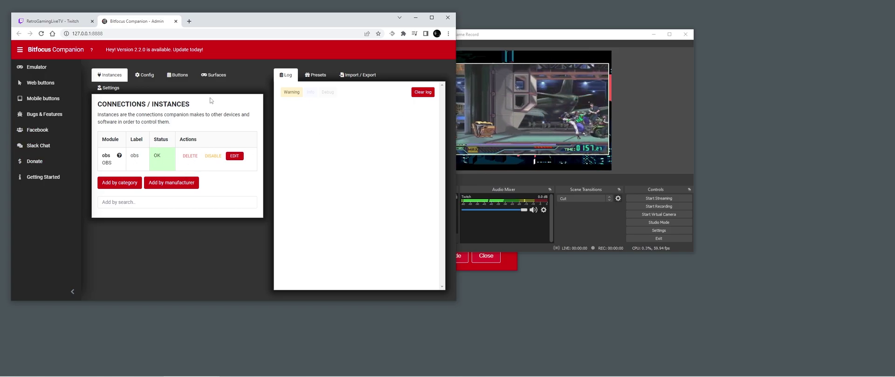
Arrange the OBS and Companion windows side by side and create a button in slot 1.1 of the first button page
{"action": "left_click", "coordinate": [177, 75]}
{"action": "left_click_drag", "start_coordinate": [512, 40], "coordinate": [652, 39]}
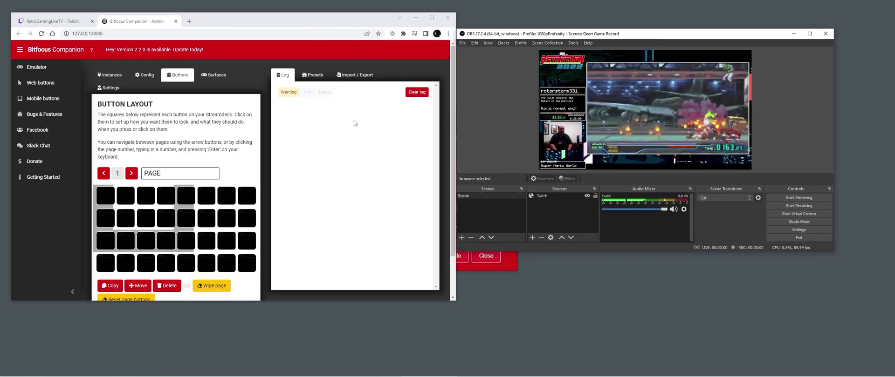
{"action": "left_click_drag", "start_coordinate": [326, 21], "coordinate": [351, 21]}
{"action": "left_click", "coordinate": [150, 196]}
{"action": "left_click", "coordinate": [130, 198]}
{"action": "left_click", "coordinate": [325, 93]}
{"action": "left_click", "coordinate": [321, 105]}
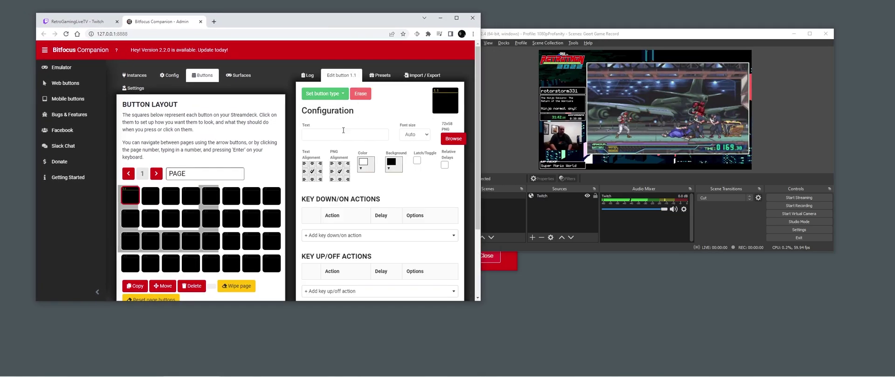
Label button 1.1 with the text MUTE AUDIO
{"action": "type", "text": "MUTE "}
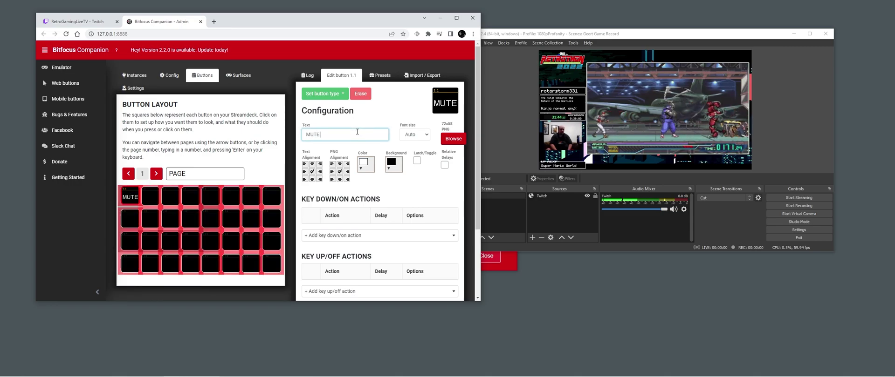
{"action": "type", "text": "AUDIO"}
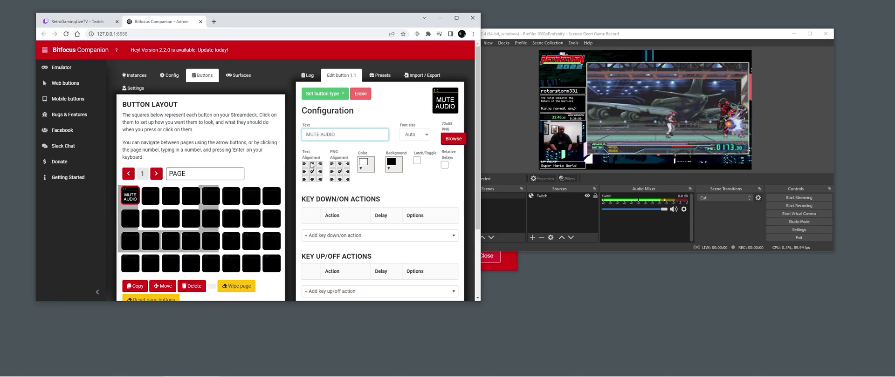
{"action": "left_click", "coordinate": [390, 118]}
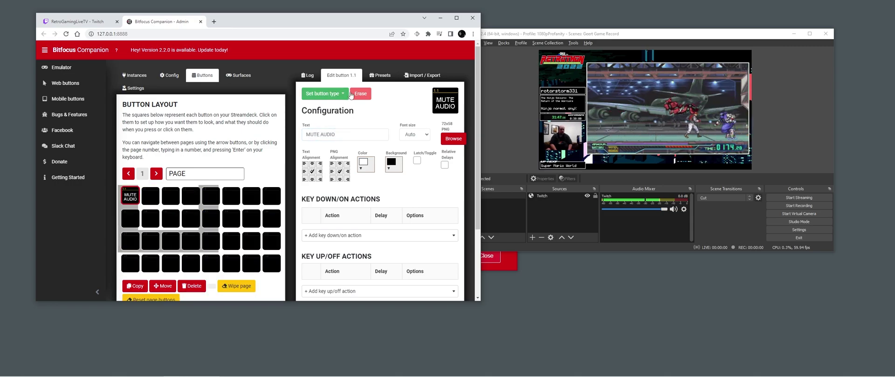
{"action": "left_click", "coordinate": [364, 164]}
{"action": "left_click", "coordinate": [385, 258]}
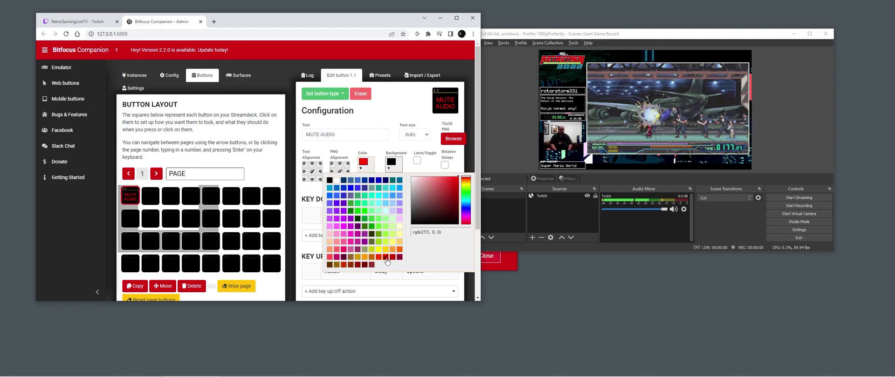
{"action": "left_click", "coordinate": [337, 181]}
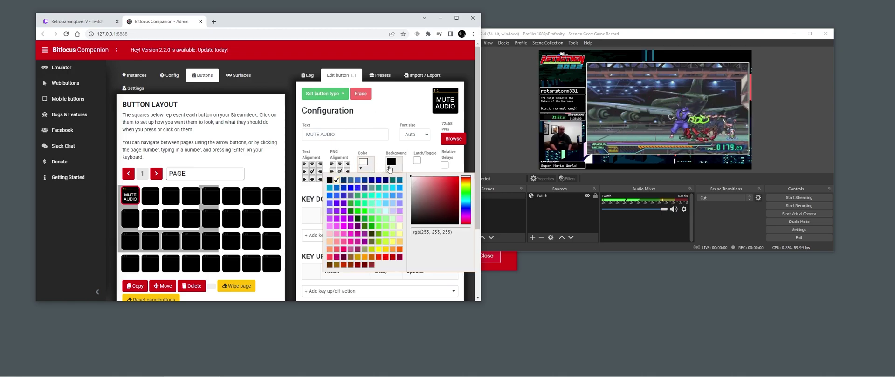
Give the MUTE AUDIO button a red background, rgb(255, 0, 0), and keep that button selected
{"action": "left_click", "coordinate": [390, 257]}
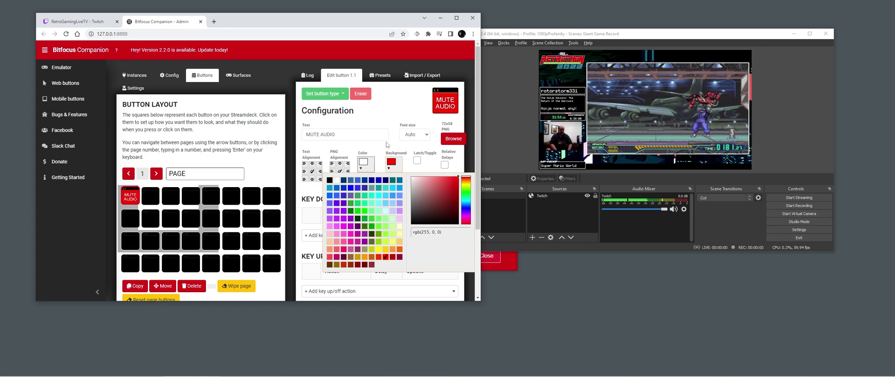
{"action": "left_click", "coordinate": [399, 170]}
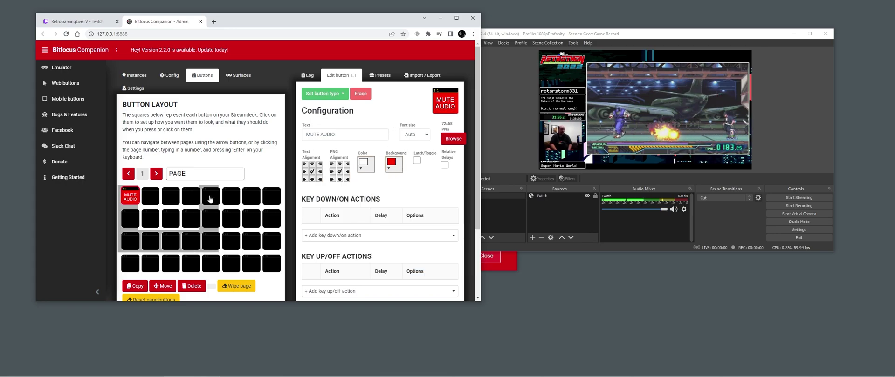
{"action": "left_click", "coordinate": [130, 196]}
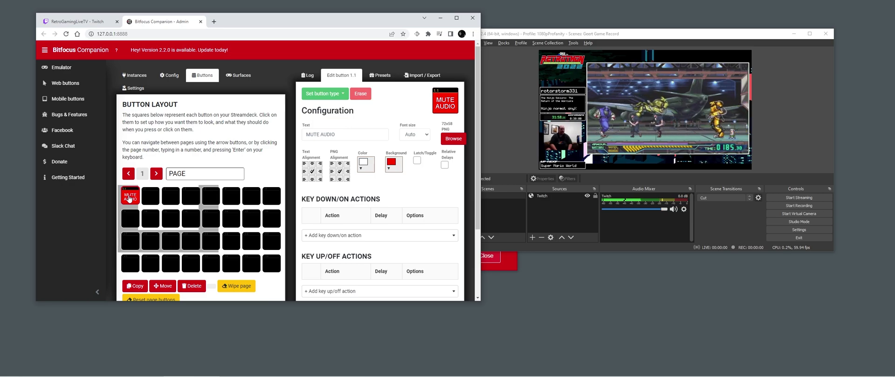
{"action": "left_click", "coordinate": [129, 198]}
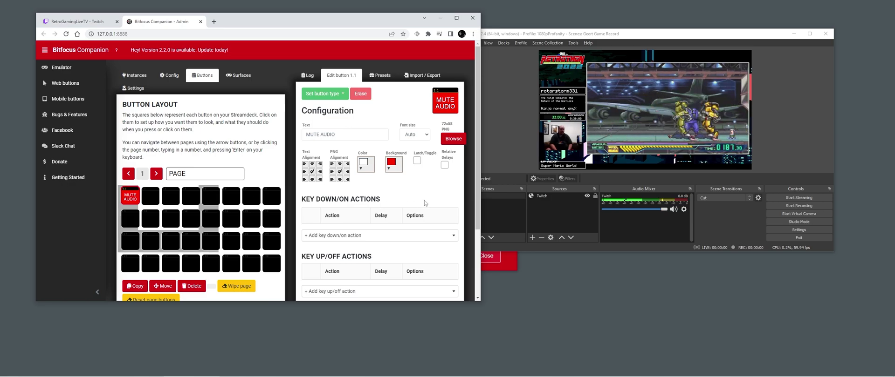
Add the key down action obs: Set Source Mute to the MUTE AUDIO button
{"action": "left_click", "coordinate": [393, 236]}
{"action": "type", "text": "obs"}
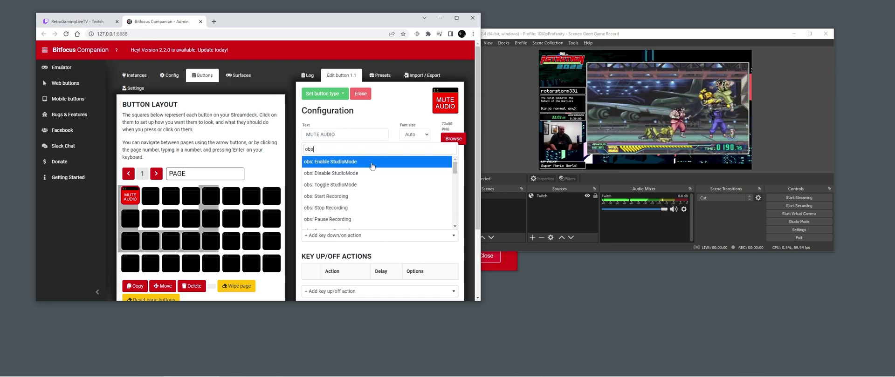
{"action": "scroll", "coordinate": [371, 177], "scroll_direction": "down", "scroll_amount": 3}
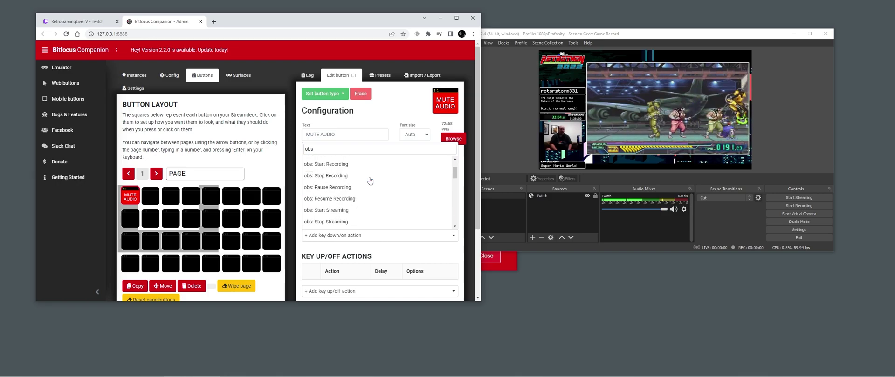
{"action": "scroll", "coordinate": [370, 181], "scroll_direction": "down", "scroll_amount": 5}
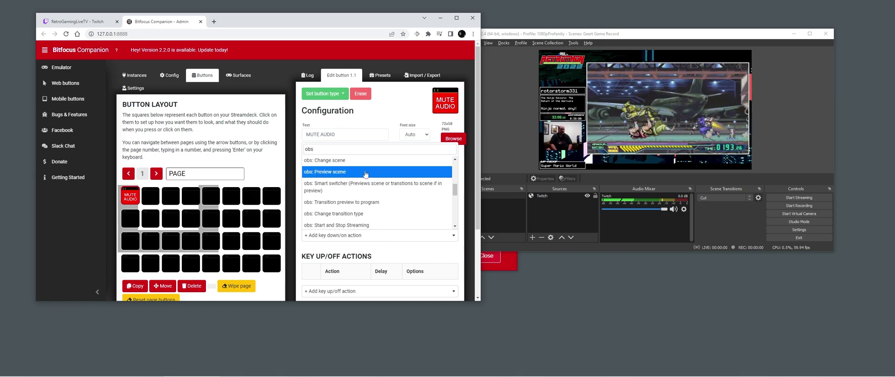
{"action": "scroll", "coordinate": [366, 177], "scroll_direction": "down", "scroll_amount": 3}
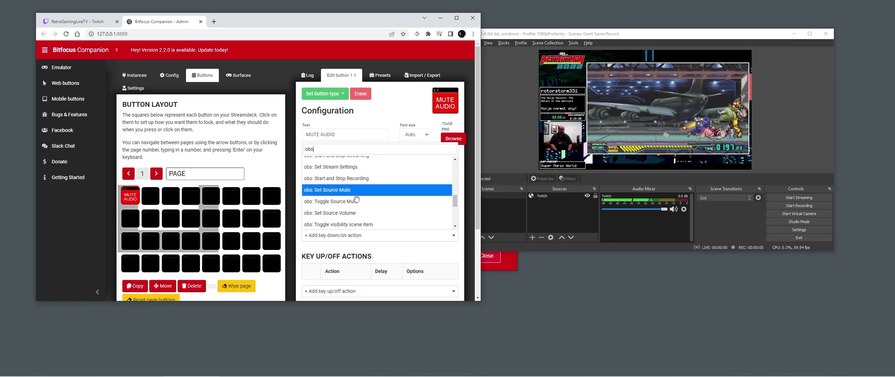
{"action": "left_click", "coordinate": [349, 190]}
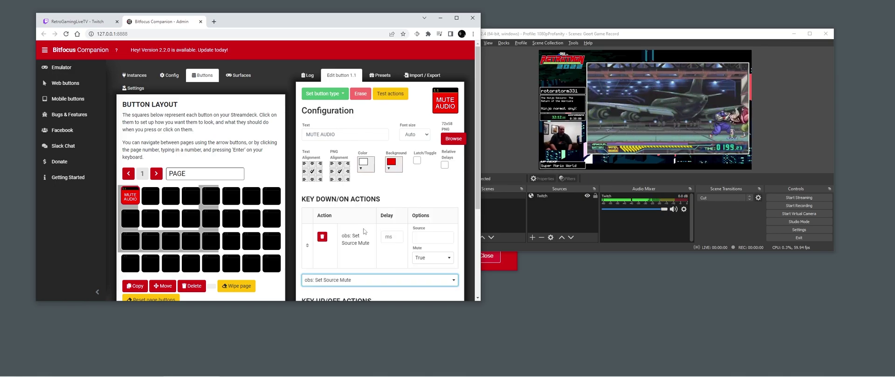
Enter Twitch as the source for the MUTE AUDIO button's Set Source Mute action
{"action": "scroll", "coordinate": [391, 210], "scroll_direction": "down", "scroll_amount": 2}
{"action": "left_click", "coordinate": [438, 167]}
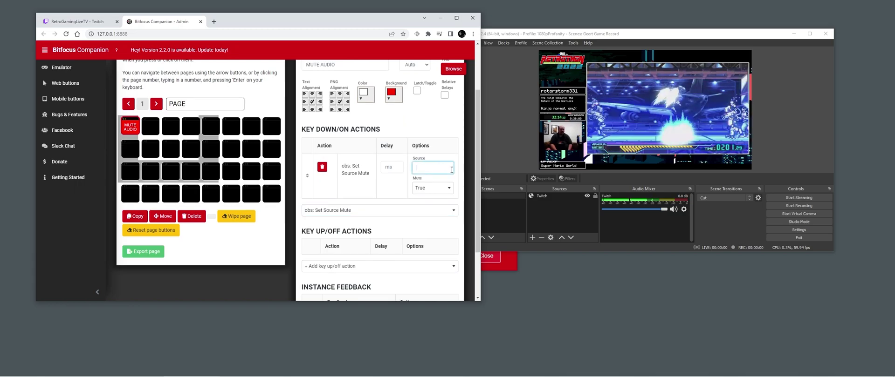
{"action": "left_click", "coordinate": [443, 192]}
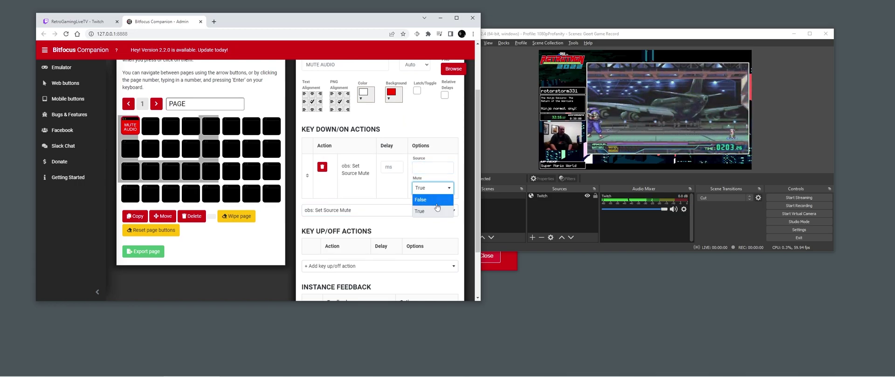
{"action": "left_click", "coordinate": [433, 167]}
{"action": "type", "text": "Twitch"}
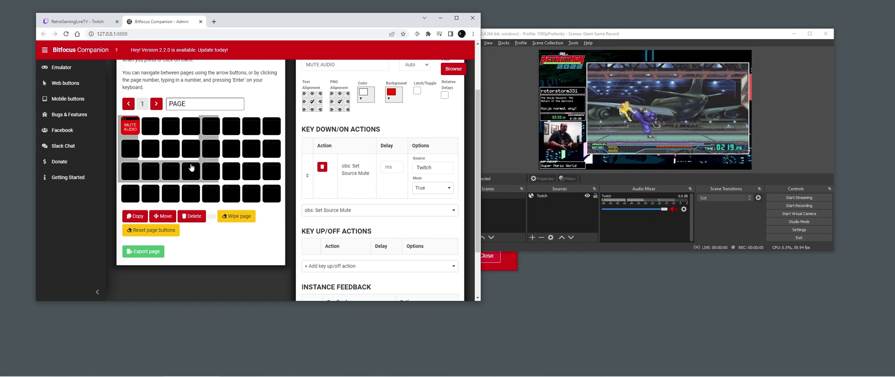
Create a button in slot 1.5 of the page and label it UNMUTE AUDIO
{"action": "scroll", "coordinate": [307, 198], "scroll_direction": "down", "scroll_amount": 1}
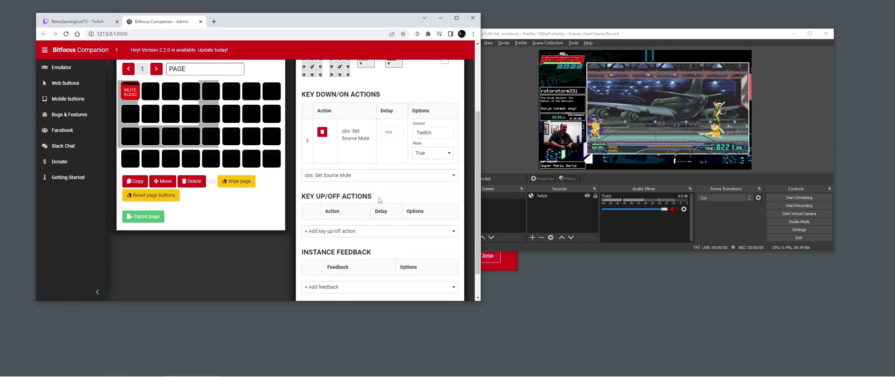
{"action": "left_click", "coordinate": [183, 94]}
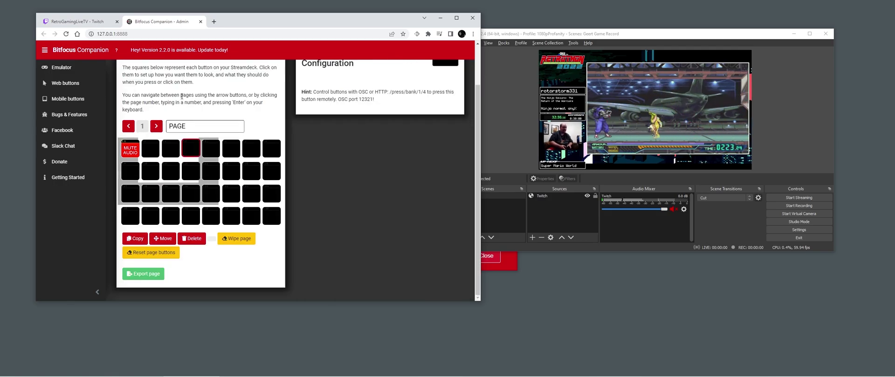
{"action": "left_click", "coordinate": [215, 157]}
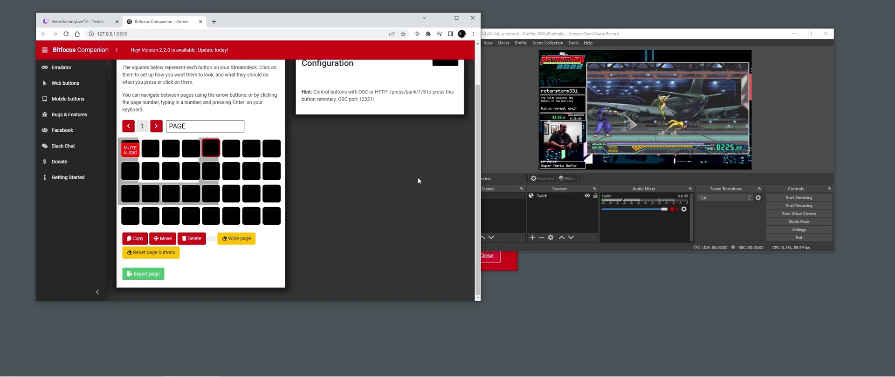
{"action": "scroll", "coordinate": [418, 182], "scroll_direction": "up", "scroll_amount": 1}
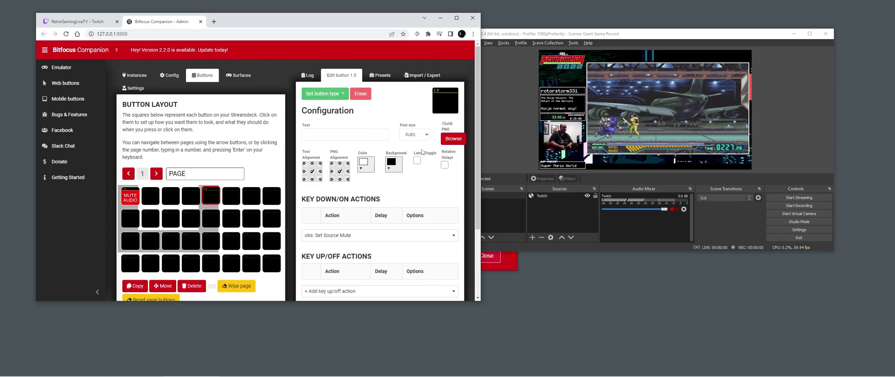
{"action": "left_click", "coordinate": [332, 135]}
{"action": "type", "text": "UNMUTE AUDIO"}
Give the UNMUTE AUDIO button a green background, rgb(102, 153, 0)
{"action": "left_click", "coordinate": [391, 166]}
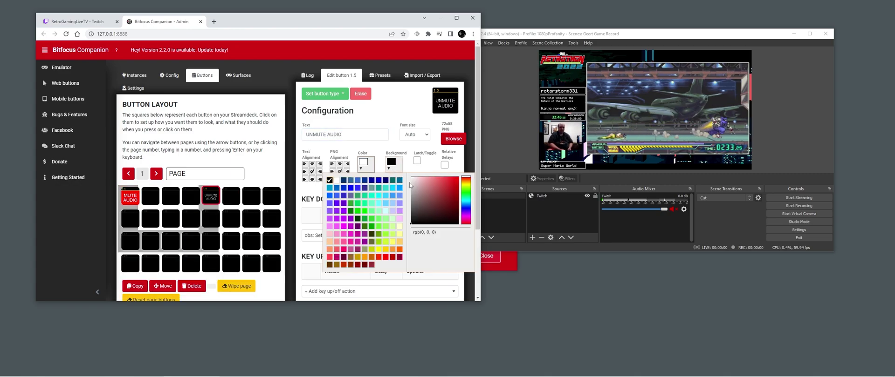
{"action": "left_click", "coordinate": [380, 227]}
{"action": "left_click", "coordinate": [380, 235]}
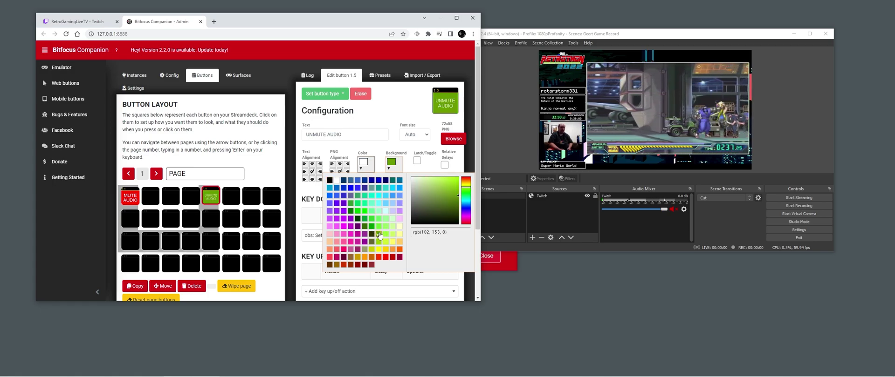
{"action": "left_click", "coordinate": [387, 129]}
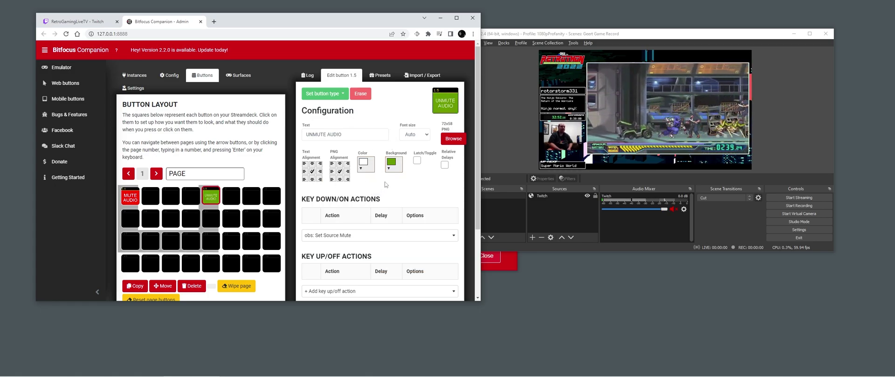
Add the key down action obs: Set Source Mute to the UNMUTE AUDIO button
{"action": "left_click", "coordinate": [424, 243]}
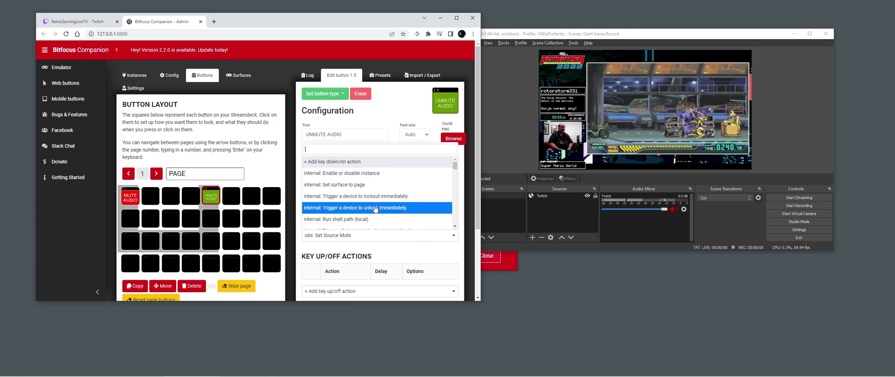
{"action": "left_click", "coordinate": [361, 239]}
{"action": "left_click", "coordinate": [355, 237]}
{"action": "type", "text": "set s"}
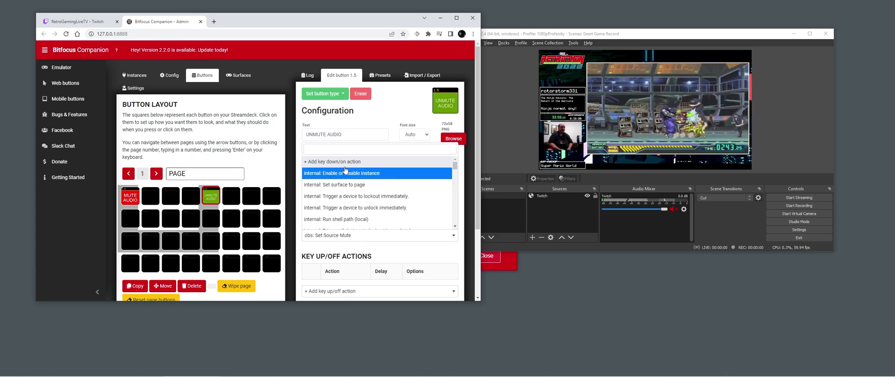
{"action": "type", "text": "ourc"}
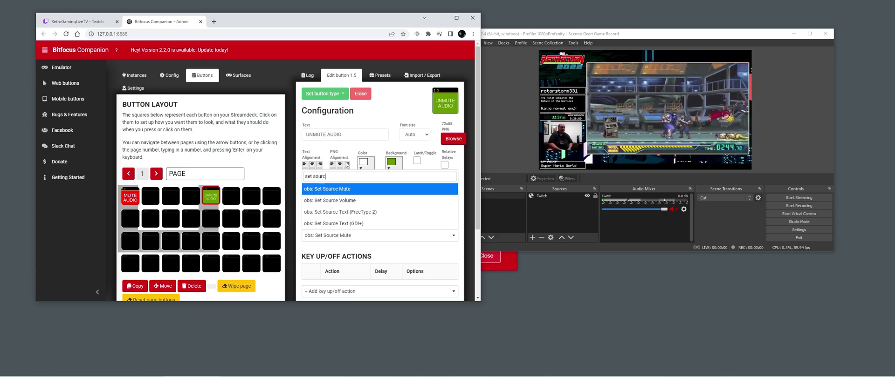
{"action": "left_click", "coordinate": [353, 189]}
Configure the UNMUTE AUDIO button's action with Twitch as the source and Mute set to False
{"action": "left_click", "coordinate": [423, 238]}
{"action": "type", "text": "Twitch"}
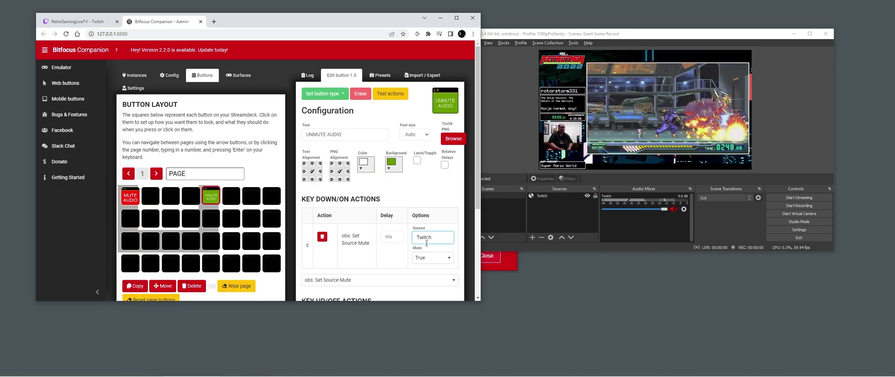
{"action": "left_click", "coordinate": [432, 258]}
{"action": "left_click", "coordinate": [432, 271]}
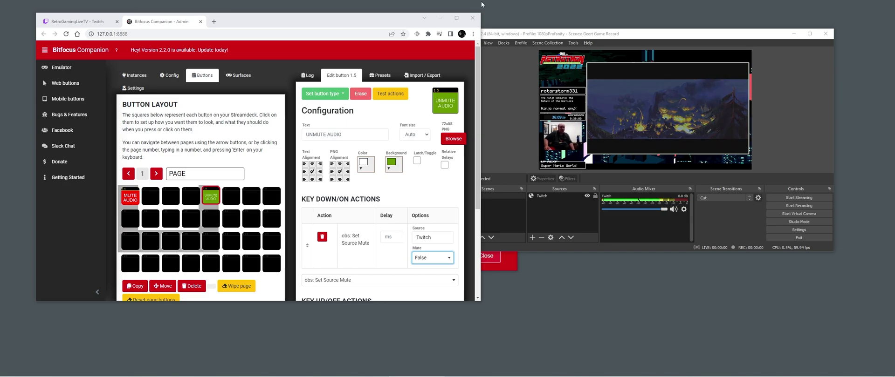
Switch to OBS and add a new scene named Blackout
{"action": "left_click", "coordinate": [622, 36]}
{"action": "left_click", "coordinate": [461, 237]}
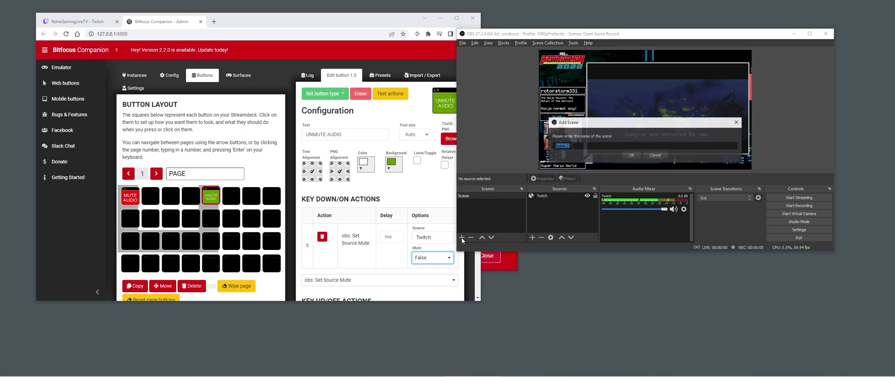
{"action": "key", "text": "BackSpace"}
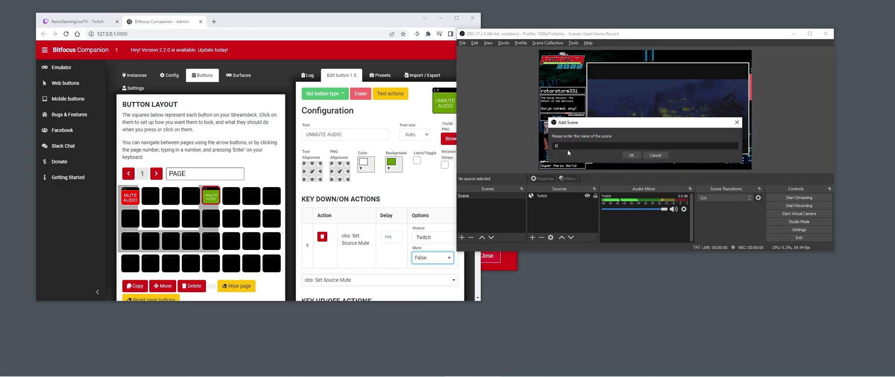
{"action": "type", "text": "Blackout"}
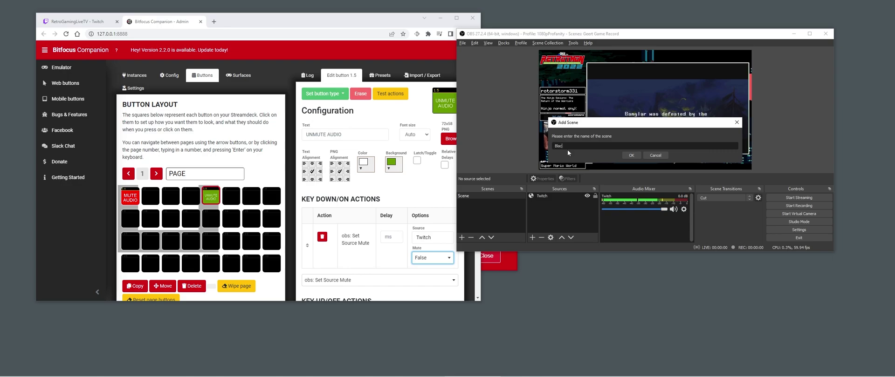
{"action": "left_click", "coordinate": [625, 155]}
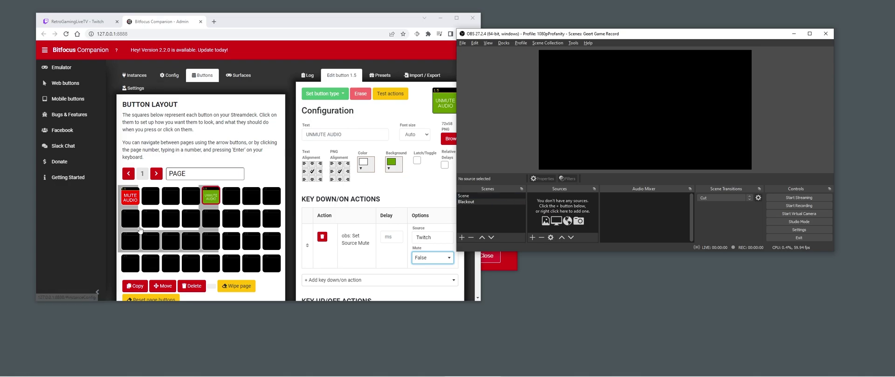
Return to Companion and create a button in slot 1.17, the first position of the third row
{"action": "left_click", "coordinate": [283, 75]}
{"action": "left_click", "coordinate": [131, 241]}
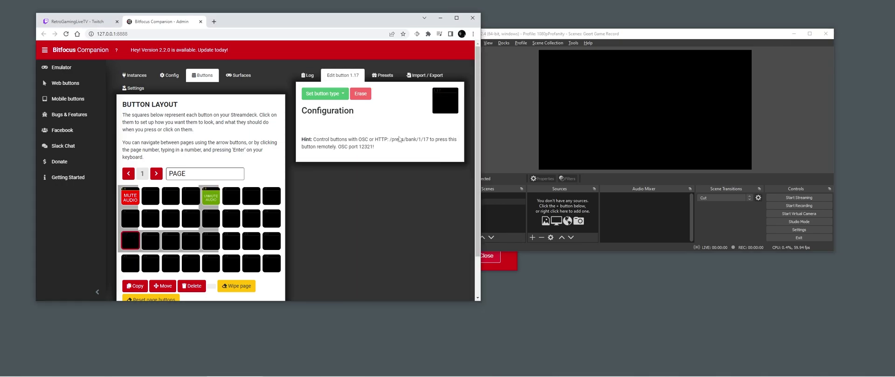
{"action": "left_click", "coordinate": [325, 94]}
{"action": "left_click", "coordinate": [332, 108]}
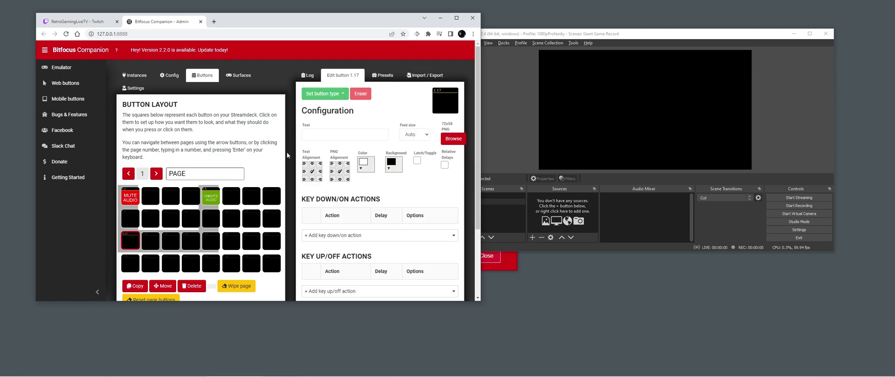
Add the key down action obs: Change scene to button 1.17 with Blackout as the scene
{"action": "left_click", "coordinate": [352, 235]}
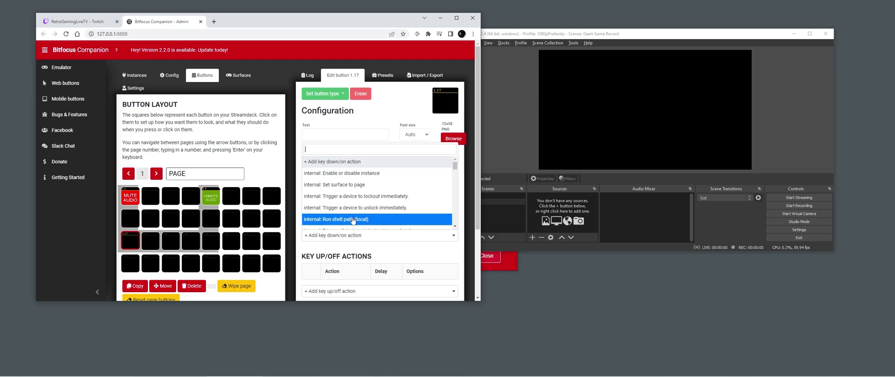
{"action": "type", "text": "scen"}
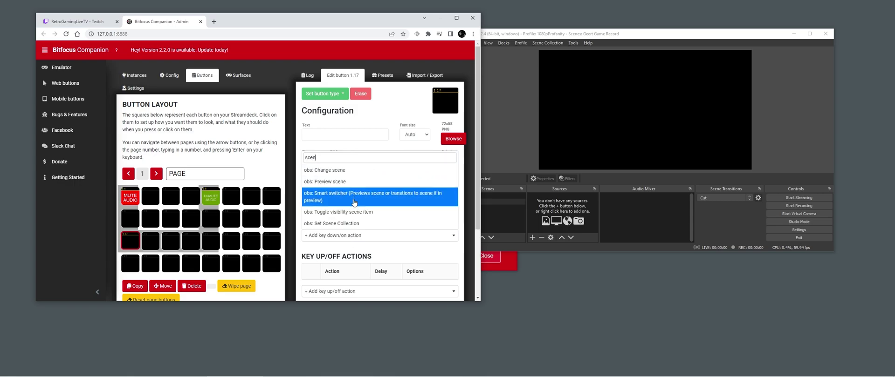
{"action": "left_click", "coordinate": [354, 170]}
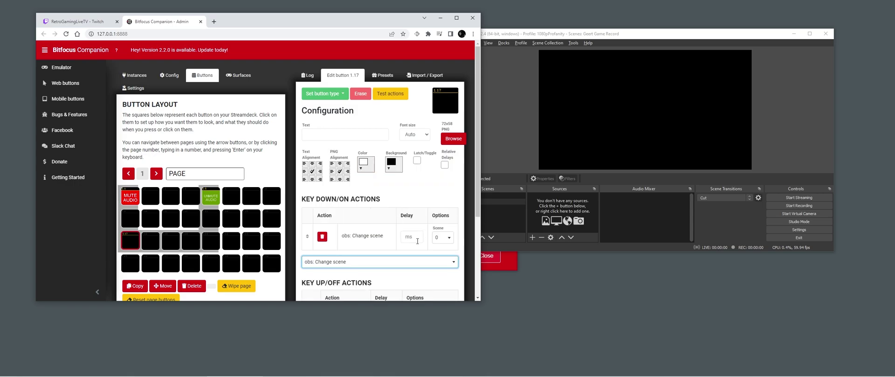
{"action": "left_click", "coordinate": [377, 263]}
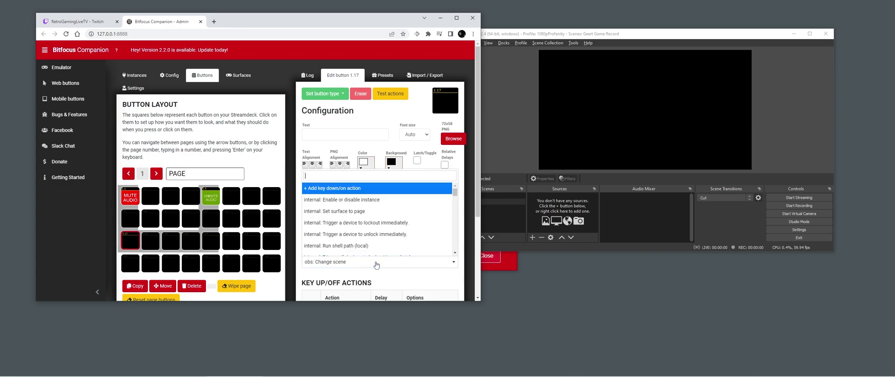
{"action": "left_click", "coordinate": [385, 152]}
{"action": "left_click", "coordinate": [445, 238]}
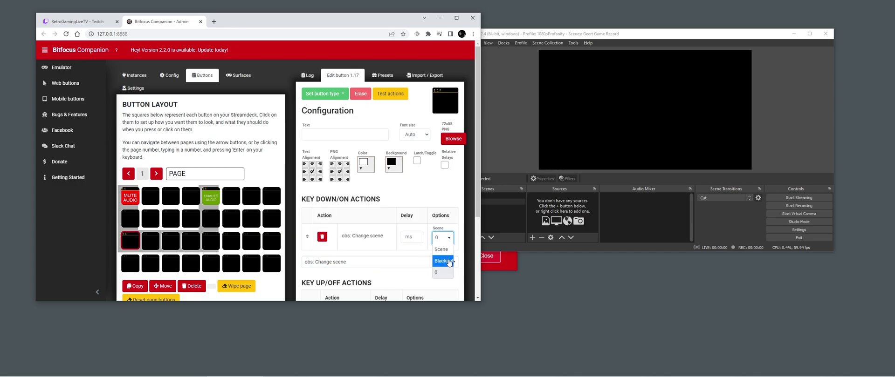
{"action": "left_click", "coordinate": [449, 261]}
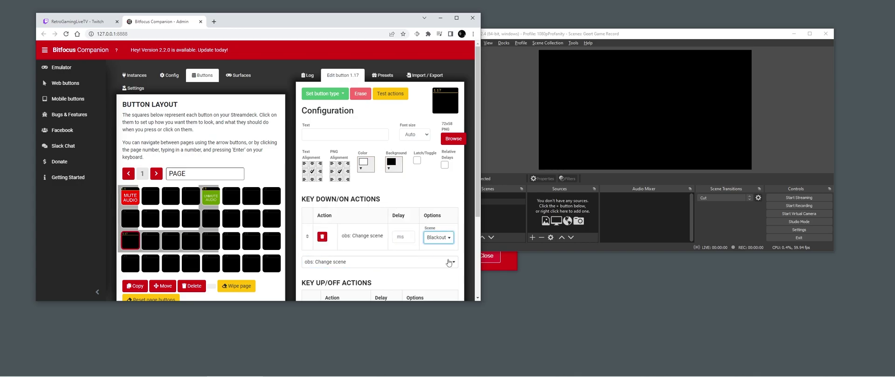
Label button 1.17 BLACKOUT and switch to OBS
{"action": "left_click", "coordinate": [320, 135]}
{"action": "type", "text": "BLACKOUT"}
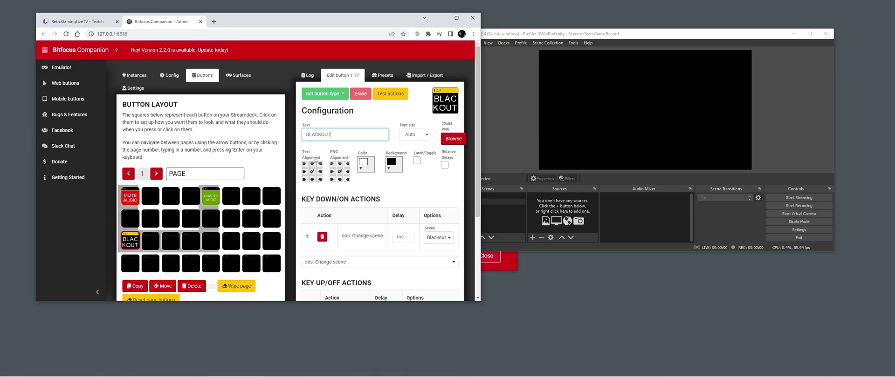
{"action": "left_click", "coordinate": [507, 197]}
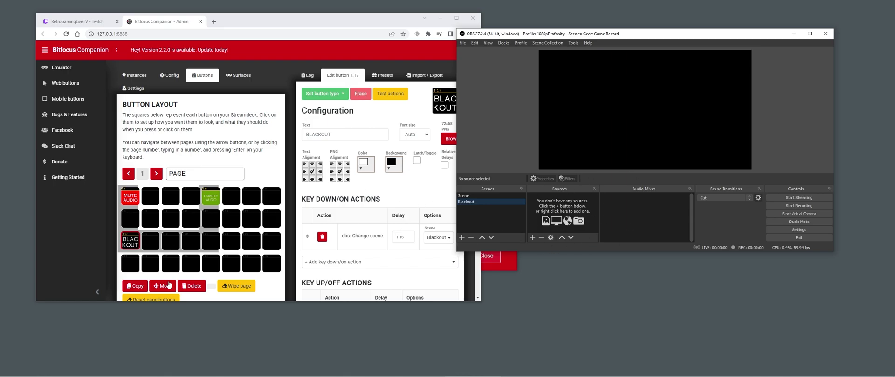
Return to Companion and create a regular button in slot 1.21, in the same row as BLACKOUT
{"action": "left_click", "coordinate": [211, 241]}
{"action": "left_click", "coordinate": [325, 93]}
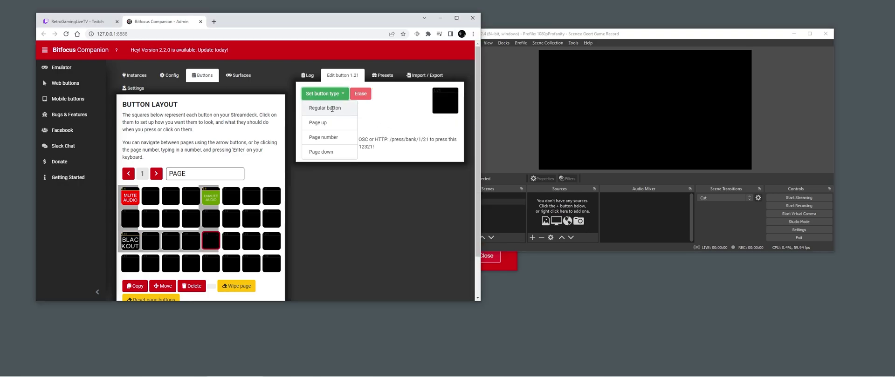
{"action": "left_click", "coordinate": [387, 177]}
Add the key down action obs: Change scene to button 1.21 with Scene as the target scene
{"action": "left_click", "coordinate": [382, 235]}
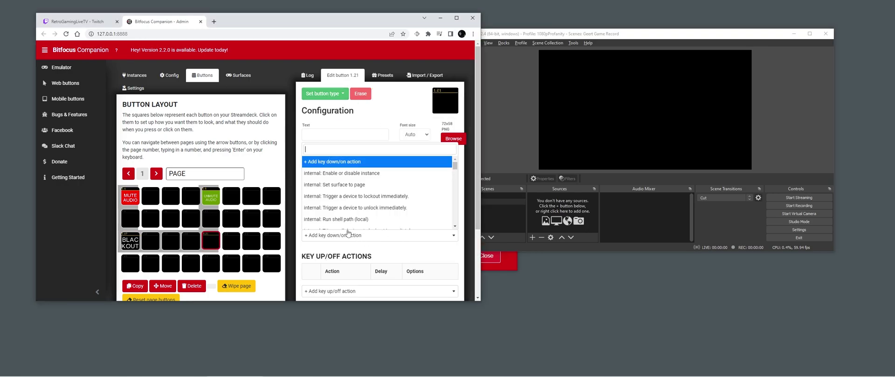
{"action": "type", "text": "scene"}
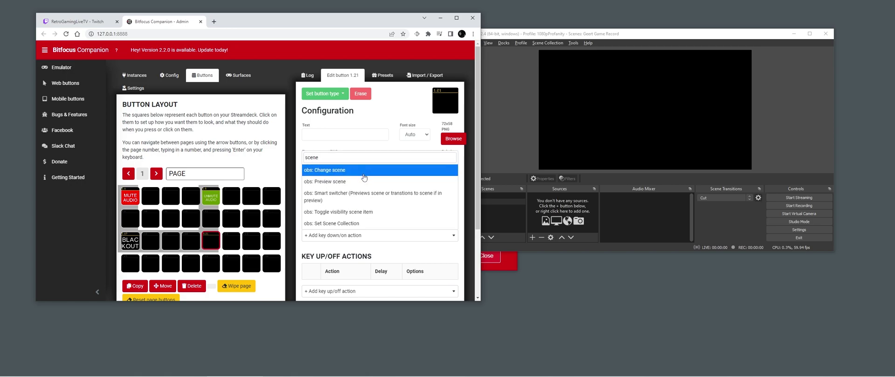
{"action": "left_click", "coordinate": [364, 177]}
{"action": "left_click", "coordinate": [447, 242]}
{"action": "left_click", "coordinate": [440, 254]}
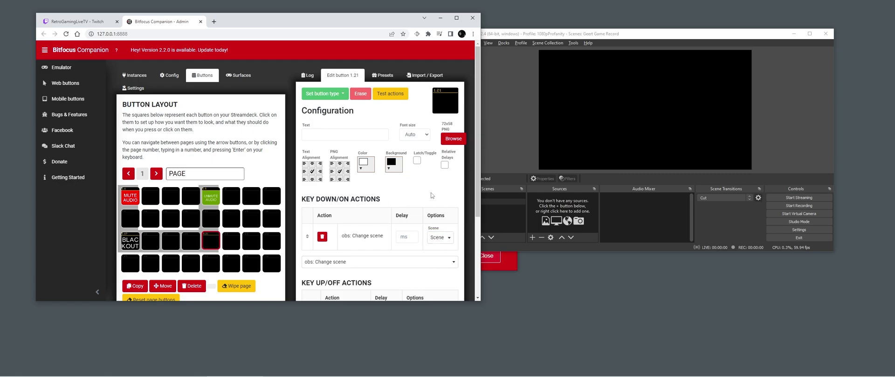
Label button 1.21 ALL GOOD
{"action": "left_click", "coordinate": [331, 135]}
{"action": "type", "text": "ALL GOOD"}
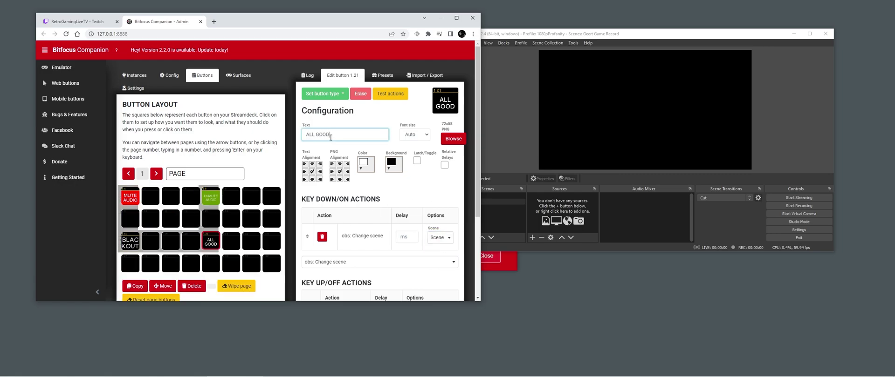
{"action": "left_click", "coordinate": [362, 125]}
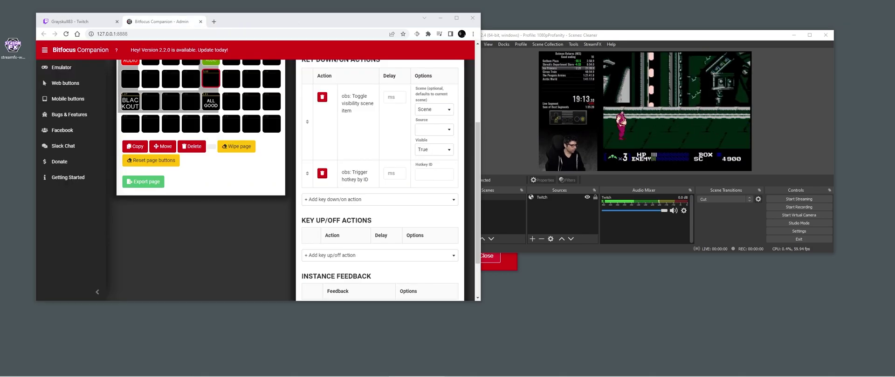
Switch to OBS and add a new group named BLUR to the sources of Scene
{"action": "left_click", "coordinate": [559, 214]}
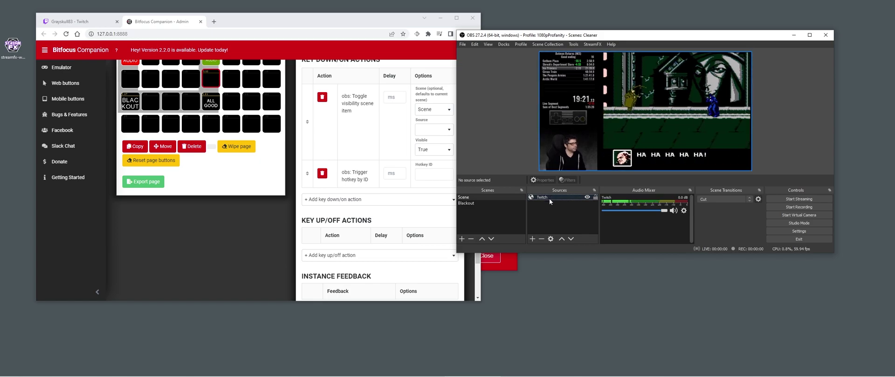
{"action": "left_click", "coordinate": [532, 239]}
{"action": "left_click", "coordinate": [547, 221]}
{"action": "type", "text": "BLU"}
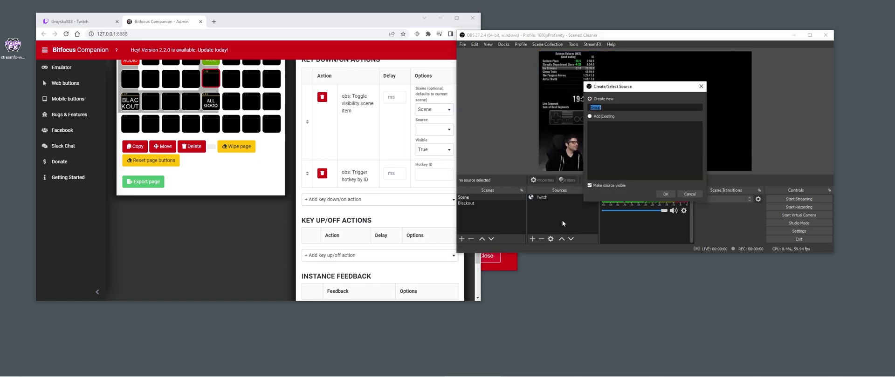
{"action": "type", "text": "R"}
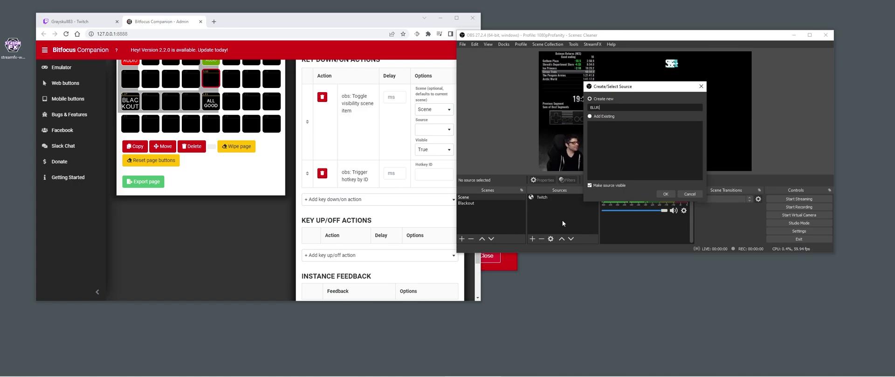
{"action": "key", "text": "Return"}
Place a copy of the Twitch source inside the BLUR group, above the original Twitch source
{"action": "left_click", "coordinate": [544, 202]}
{"action": "left_click_drag", "start_coordinate": [544, 202], "coordinate": [544, 210]}
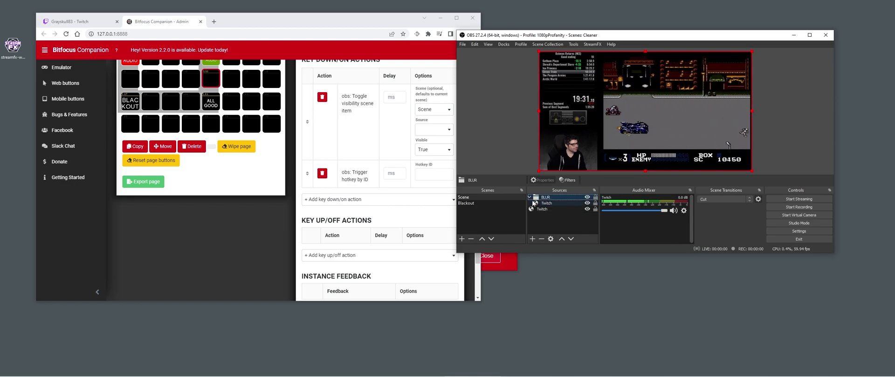
{"action": "left_click", "coordinate": [534, 197]}
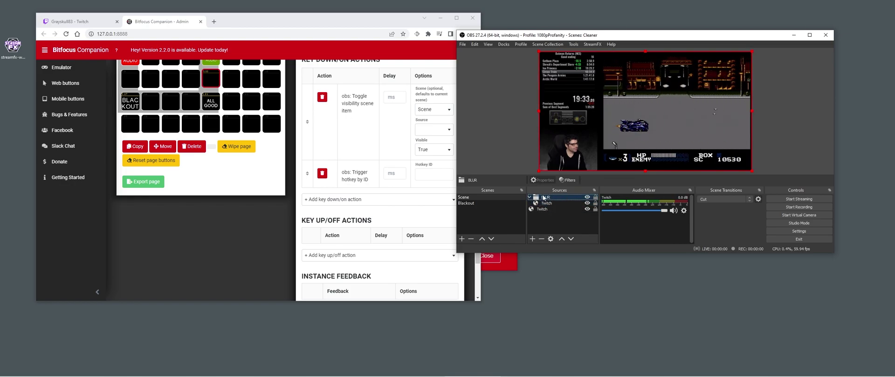
Add a Blur effect filter to the BLUR group, keeping the default filter name
{"action": "right_click", "coordinate": [533, 195]}
{"action": "left_click", "coordinate": [553, 198]}
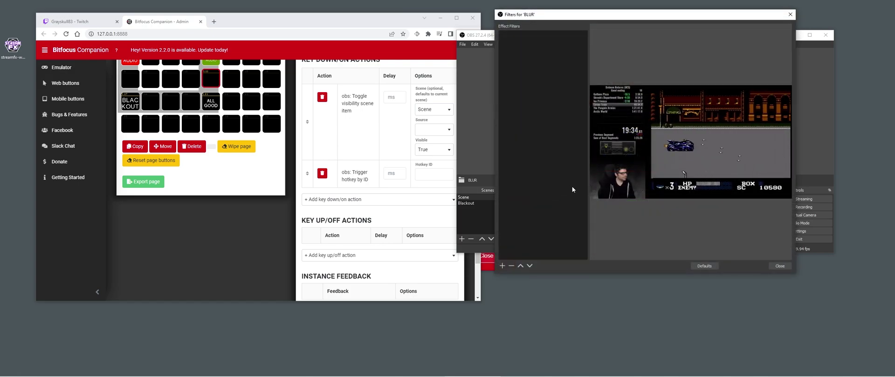
{"action": "left_click", "coordinate": [502, 266]}
{"action": "left_click", "coordinate": [527, 132]}
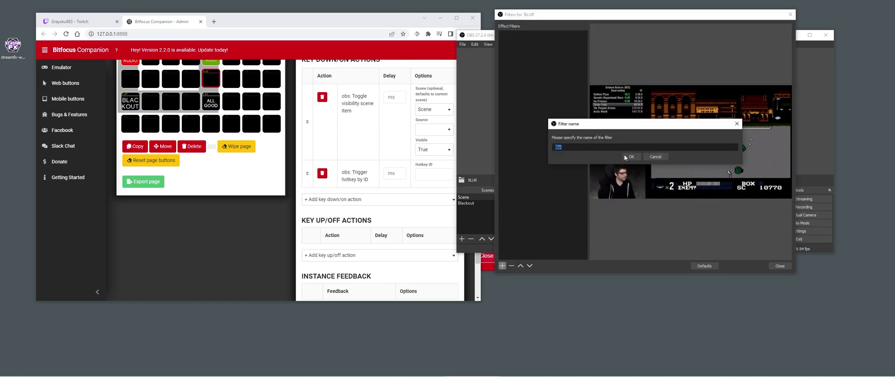
{"action": "left_click", "coordinate": [631, 156]}
Set the Blur filter's size to 50 and its type to Gaussian, and close the filter settings
{"action": "left_click_drag", "start_coordinate": [626, 172], "coordinate": [672, 171]}
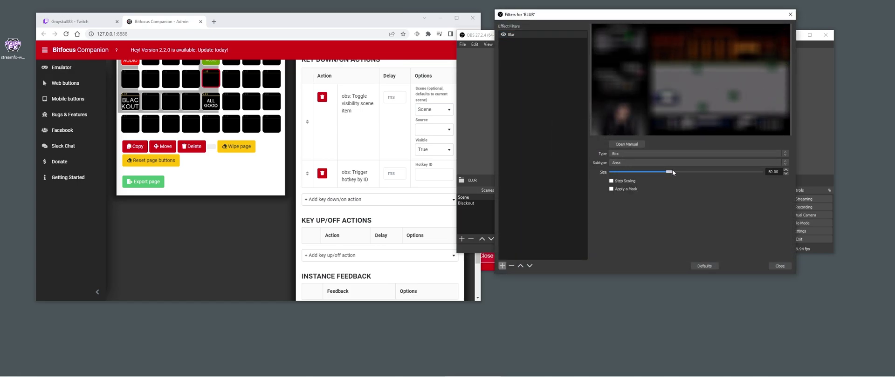
{"action": "left_click", "coordinate": [652, 155]}
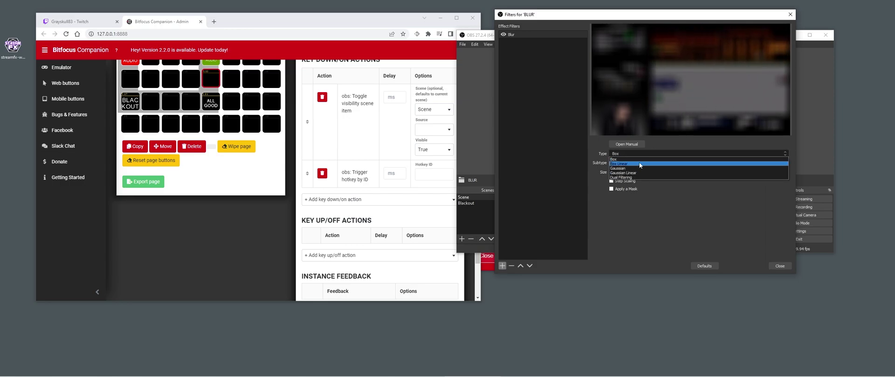
{"action": "left_click", "coordinate": [639, 168]}
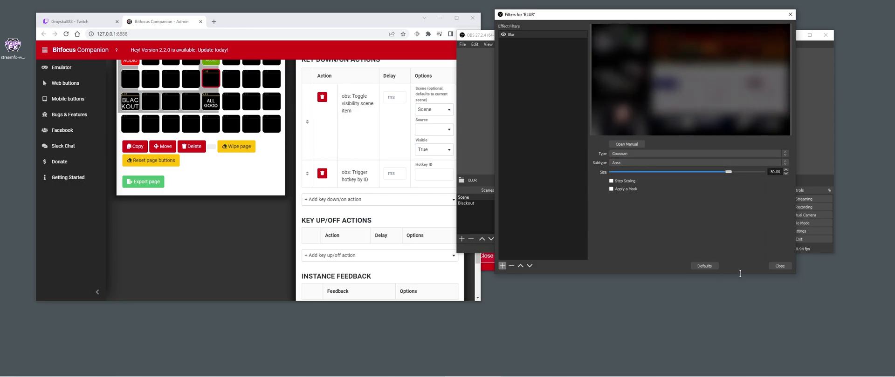
{"action": "left_click", "coordinate": [776, 265]}
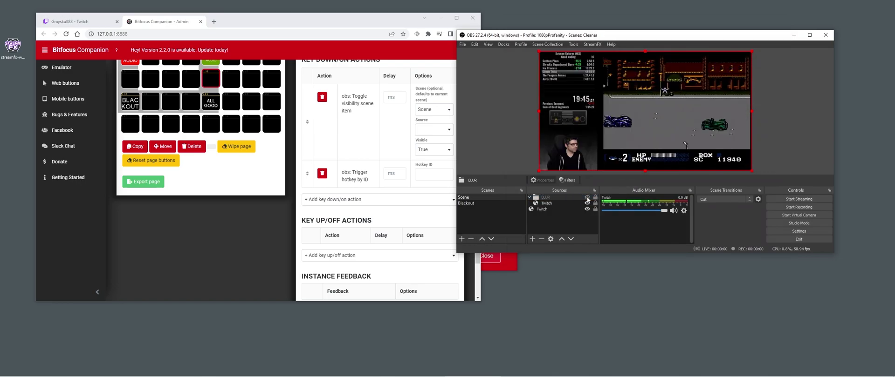
Toggle the BLUR group's visibility to compare the blurred and clear picture, leaving the group hidden
{"action": "left_click", "coordinate": [587, 198]}
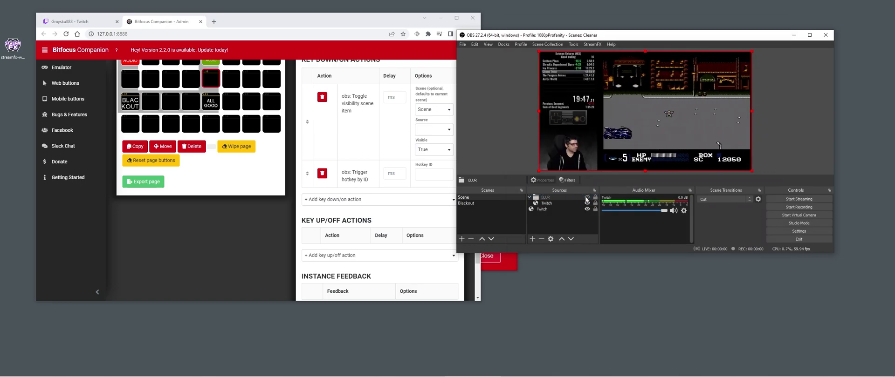
{"action": "left_click", "coordinate": [587, 199]}
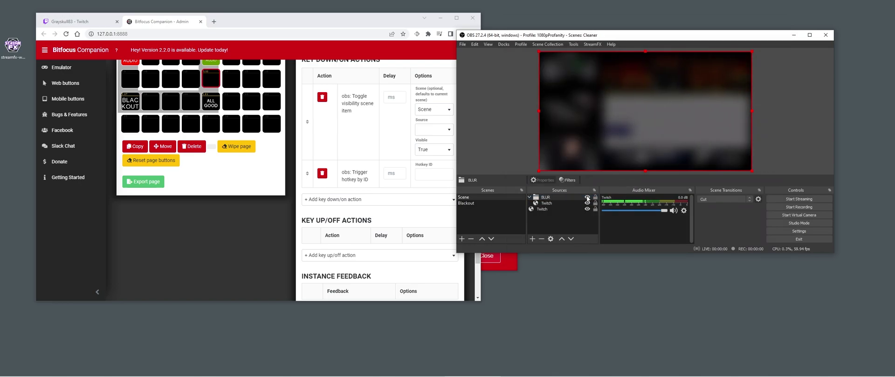
{"action": "left_click", "coordinate": [586, 198]}
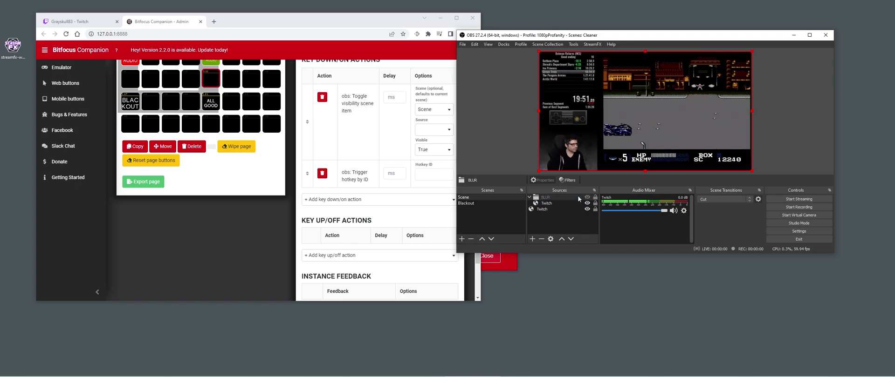
Return to Companion and create a regular button in slot 1.9, directly below MUTE AUDIO
{"action": "left_click", "coordinate": [130, 80]}
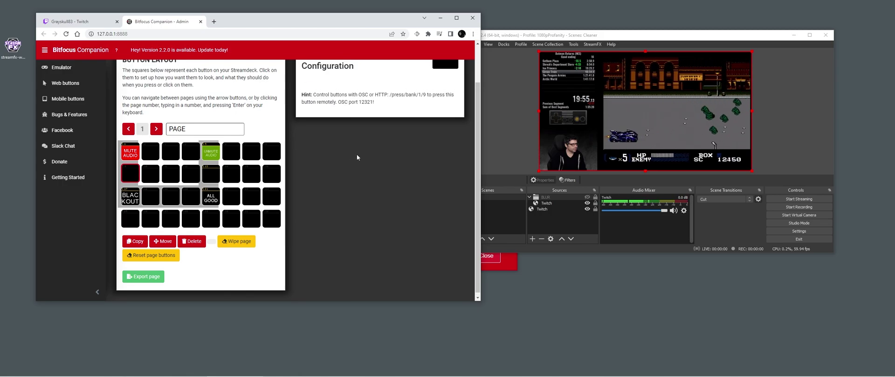
{"action": "scroll", "coordinate": [356, 155], "scroll_direction": "up", "scroll_amount": 1}
{"action": "left_click", "coordinate": [325, 94]}
{"action": "left_click", "coordinate": [334, 109]}
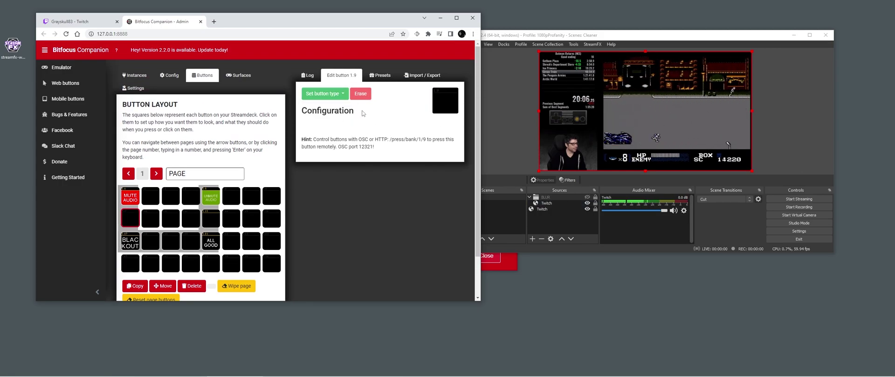
{"action": "left_click", "coordinate": [324, 94]}
{"action": "left_click", "coordinate": [341, 107]}
Add the key down action obs: Toggle visibility scene item to button 1.9
{"action": "left_click", "coordinate": [380, 236]}
{"action": "scroll", "coordinate": [369, 197], "scroll_direction": "down", "scroll_amount": 6}
{"action": "scroll", "coordinate": [369, 197], "scroll_direction": "down", "scroll_amount": 3}
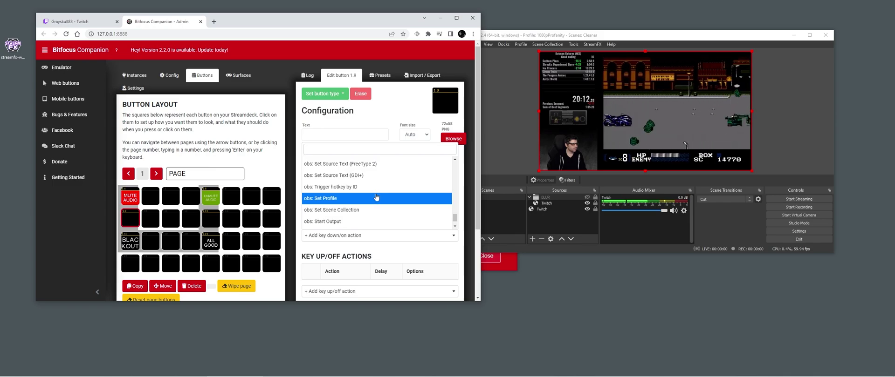
{"action": "scroll", "coordinate": [375, 197], "scroll_direction": "down", "scroll_amount": 1}
{"action": "scroll", "coordinate": [373, 198], "scroll_direction": "up", "scroll_amount": 3}
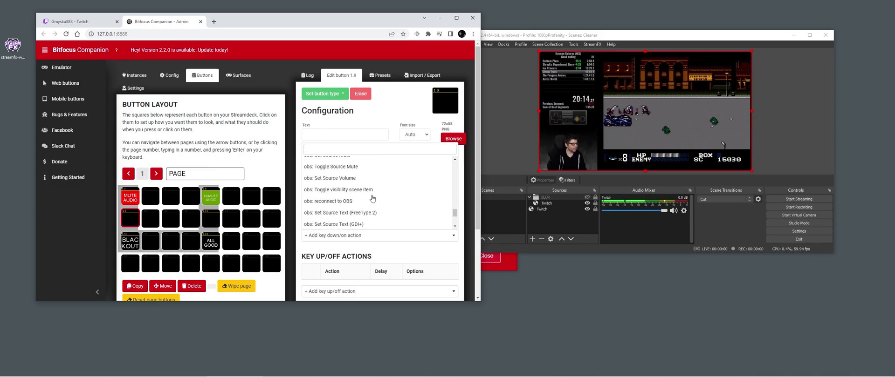
{"action": "left_click", "coordinate": [373, 190]}
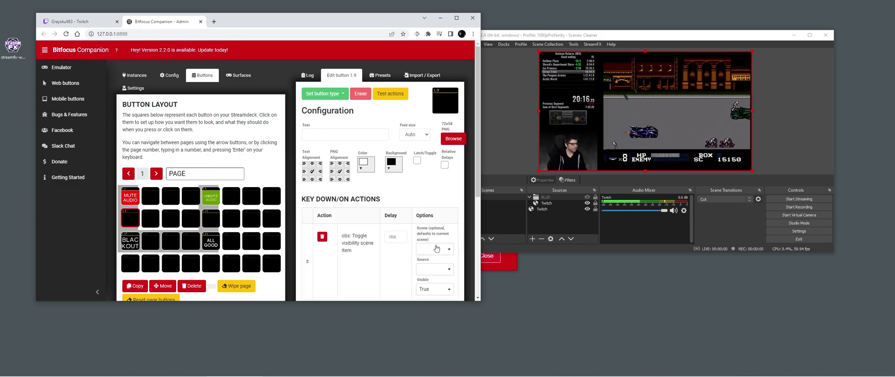
Configure button 1.9's visibility action with Scene as the scene, BLUR as the source and Visible set to True
{"action": "scroll", "coordinate": [422, 223], "scroll_direction": "down", "scroll_amount": 1}
{"action": "left_click", "coordinate": [438, 181]}
{"action": "left_click", "coordinate": [438, 192]}
{"action": "left_click", "coordinate": [451, 202]}
{"action": "left_click", "coordinate": [439, 211]}
{"action": "left_click", "coordinate": [447, 222]}
{"action": "left_click", "coordinate": [432, 242]}
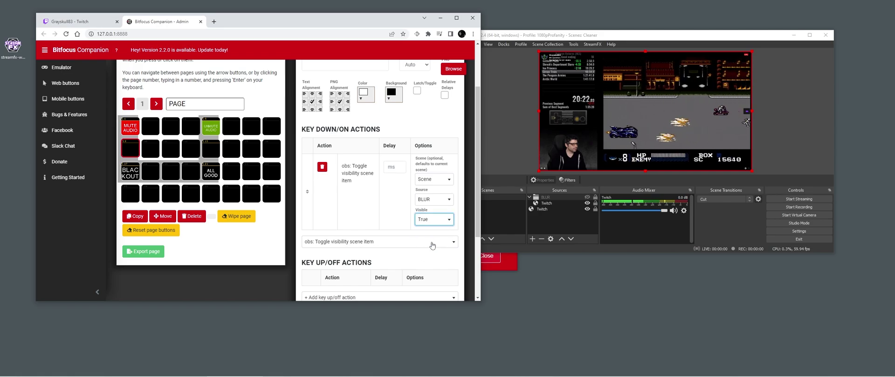
Label button 1.9 BLUR
{"action": "scroll", "coordinate": [373, 133], "scroll_direction": "up", "scroll_amount": 1}
{"action": "left_click", "coordinate": [325, 133]}
{"action": "type", "text": "BLUR"}
{"action": "left_click", "coordinate": [351, 125]}
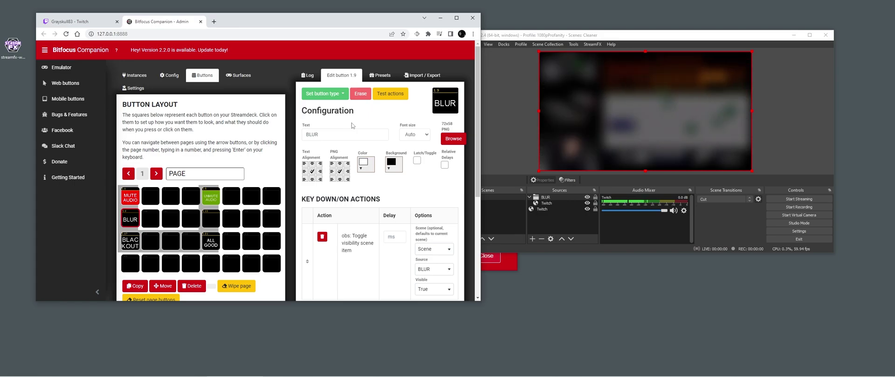
Create a regular button in slot 1.13, directly below UNMUTE AUDIO, and label it UNBLUR
{"action": "left_click", "coordinate": [212, 226]}
{"action": "left_click", "coordinate": [329, 139]}
{"action": "type", "text": "U"}
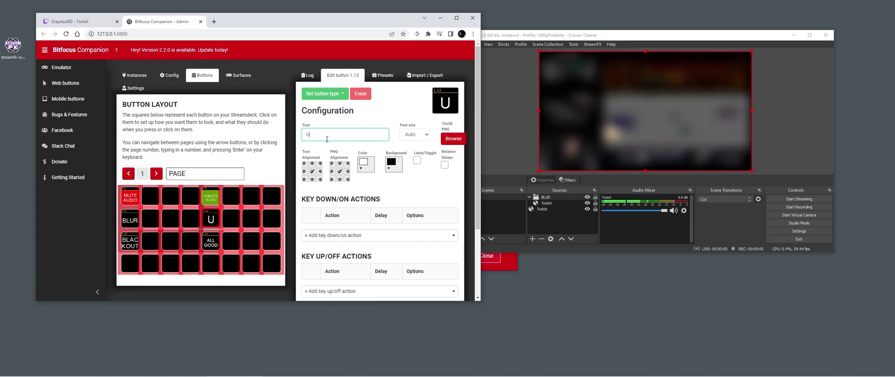
{"action": "type", "text": "N"}
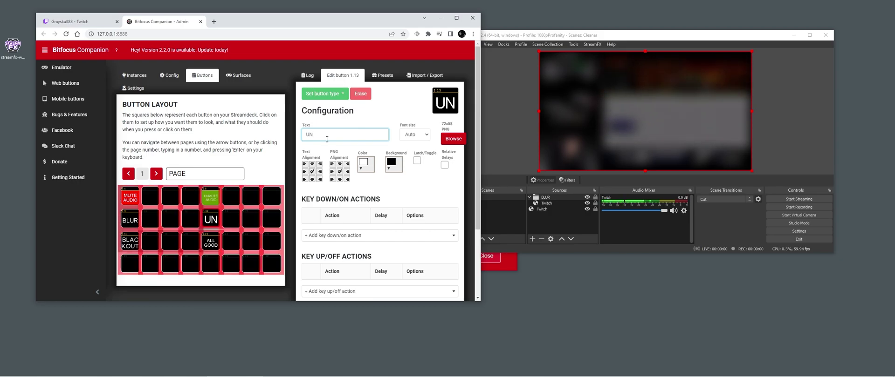
{"action": "type", "text": "BLUR"}
Add the key down action obs: Toggle visibility scene item to the UNBLUR button
{"action": "left_click", "coordinate": [400, 235]}
{"action": "type", "text": "scen"}
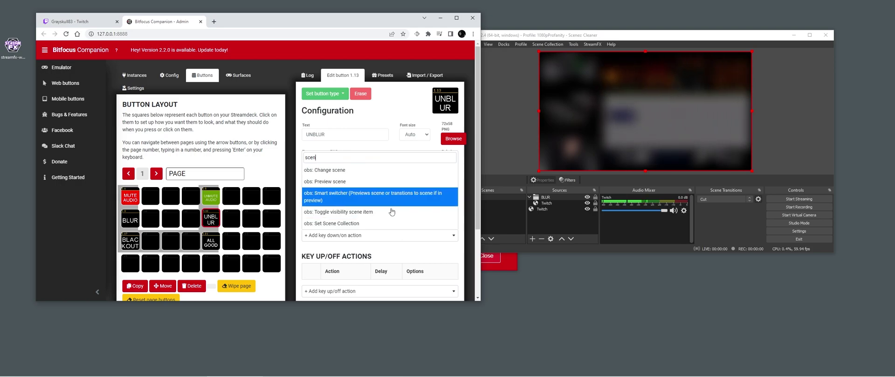
{"action": "left_click", "coordinate": [392, 212]}
Configure the UNBLUR button's visibility action with Scene as the scene, BLUR as the source and Visible set to False
{"action": "left_click", "coordinate": [450, 253]}
{"action": "left_click", "coordinate": [434, 264]}
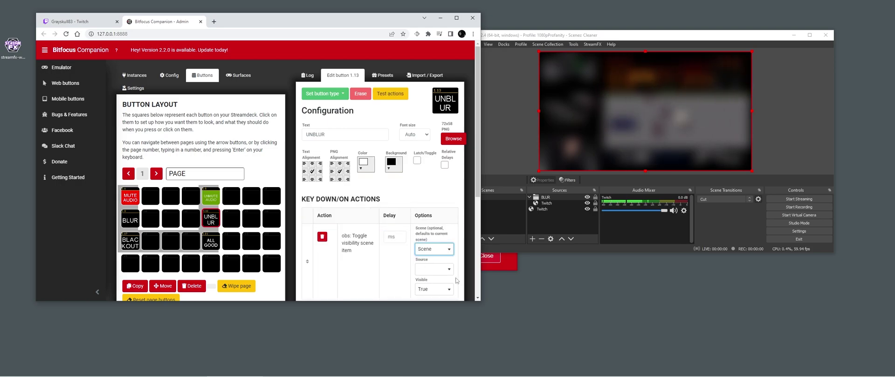
{"action": "left_click", "coordinate": [448, 269]}
{"action": "left_click", "coordinate": [448, 289]}
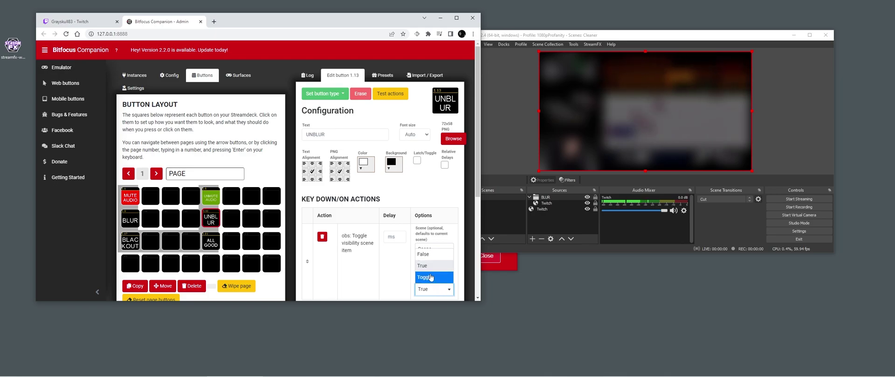
{"action": "left_click", "coordinate": [433, 278]}
{"action": "scroll", "coordinate": [377, 260], "scroll_direction": "down", "scroll_amount": 1}
{"action": "scroll", "coordinate": [376, 261], "scroll_direction": "down", "scroll_amount": 3}
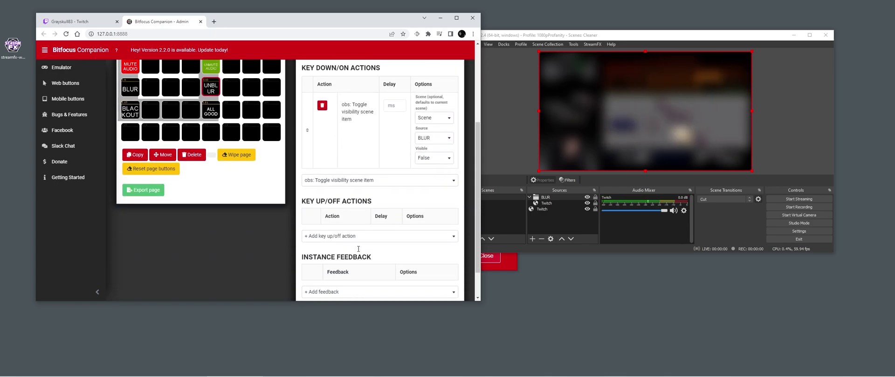
{"action": "scroll", "coordinate": [372, 247], "scroll_direction": "up", "scroll_amount": 2}
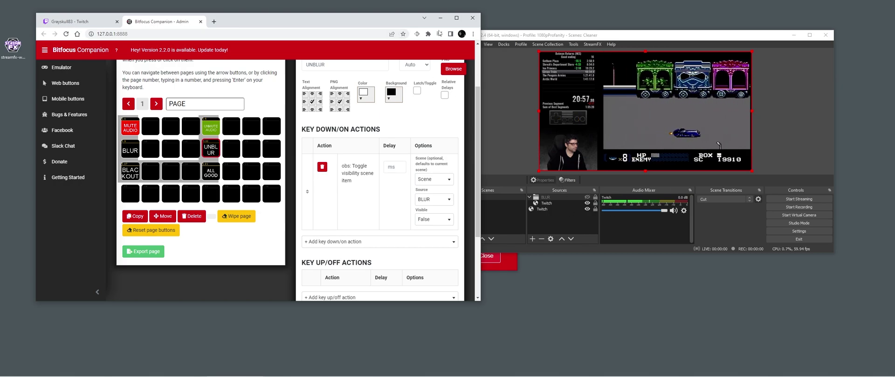
Switch to the Twitch channel page in the browser and unmute the live stream's player
{"action": "left_click", "coordinate": [440, 18]}
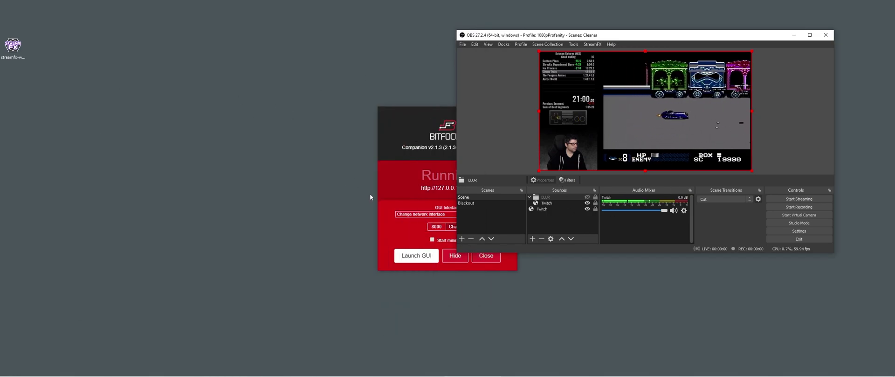
{"action": "left_click", "coordinate": [416, 256]}
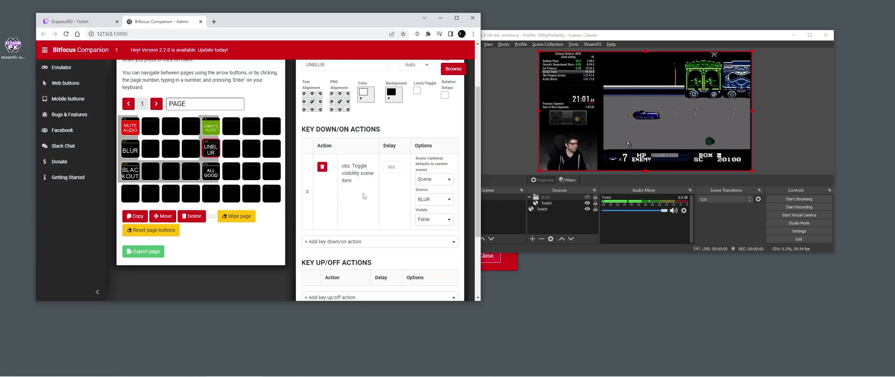
{"action": "left_click", "coordinate": [89, 23]}
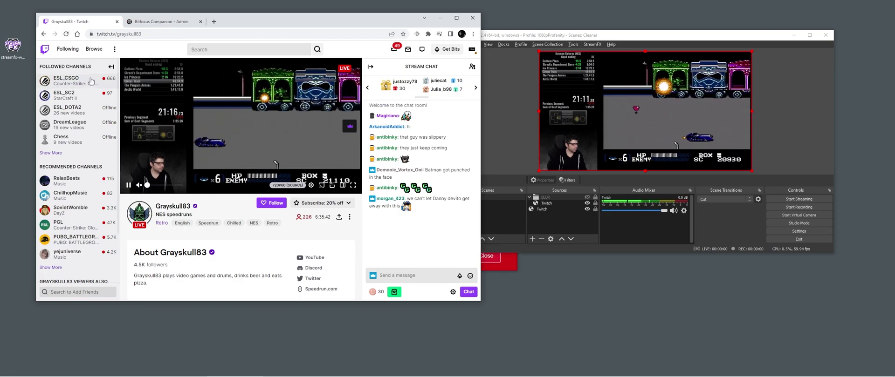
{"action": "left_click", "coordinate": [139, 186]}
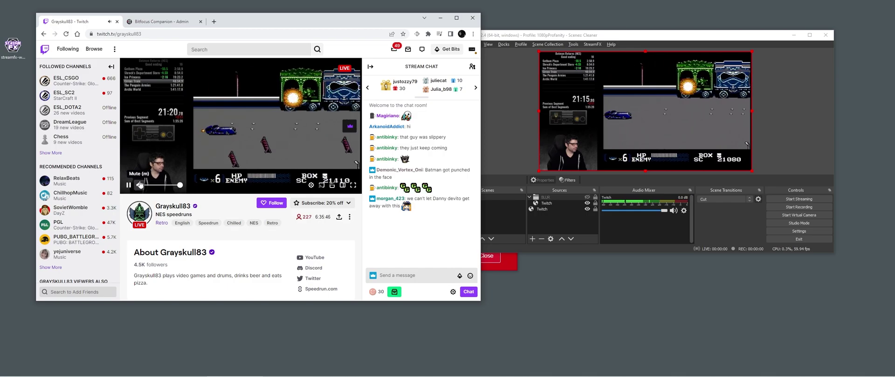